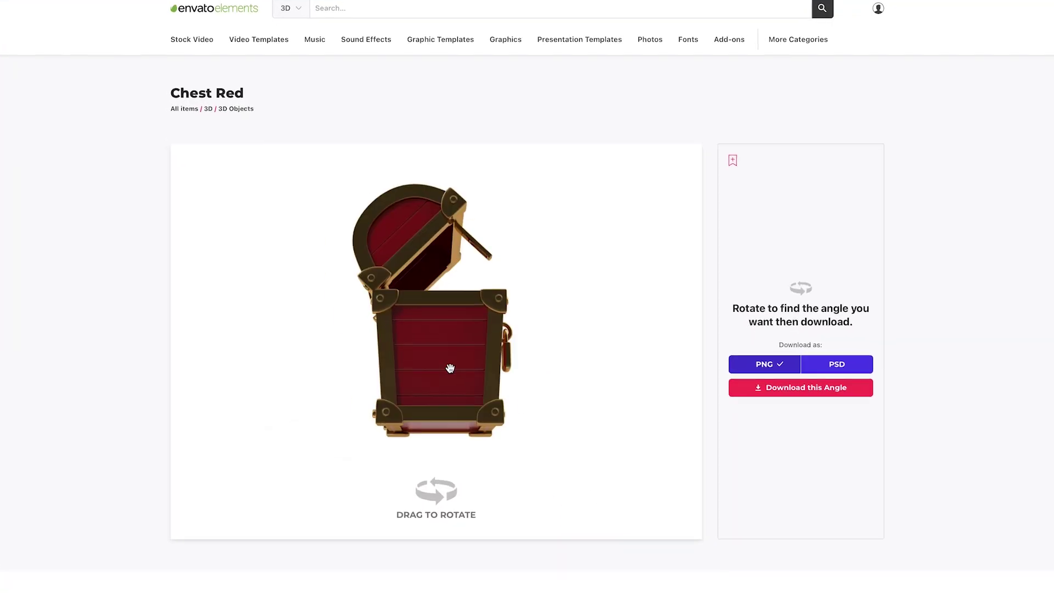
Rotate the red treasure chest model to a new viewing angle in the 3D viewer
drag(434, 362, 623, 371)
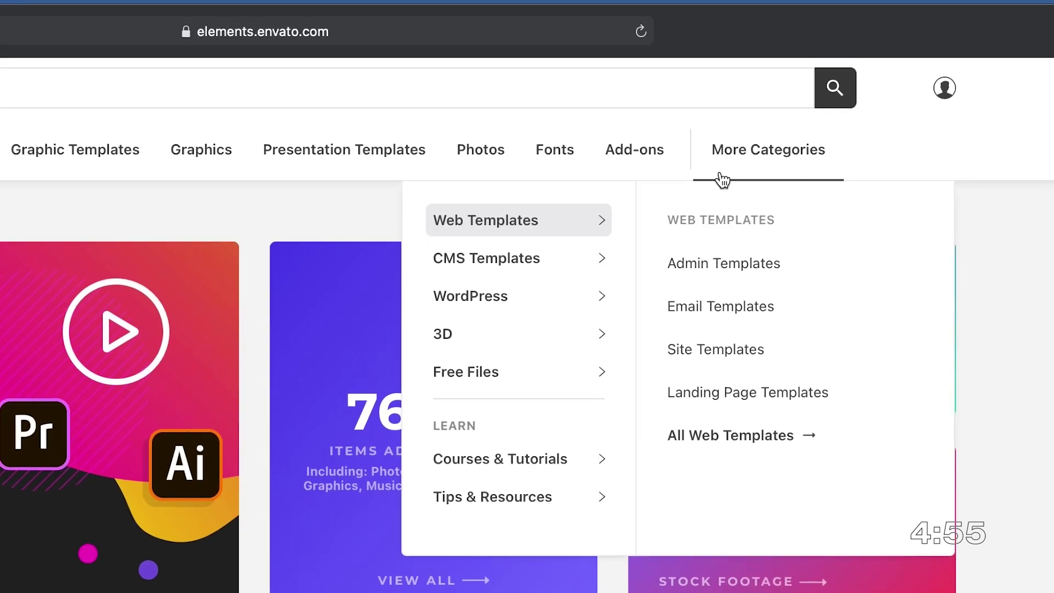
Search the 3D category for 'house' models
click(564, 324)
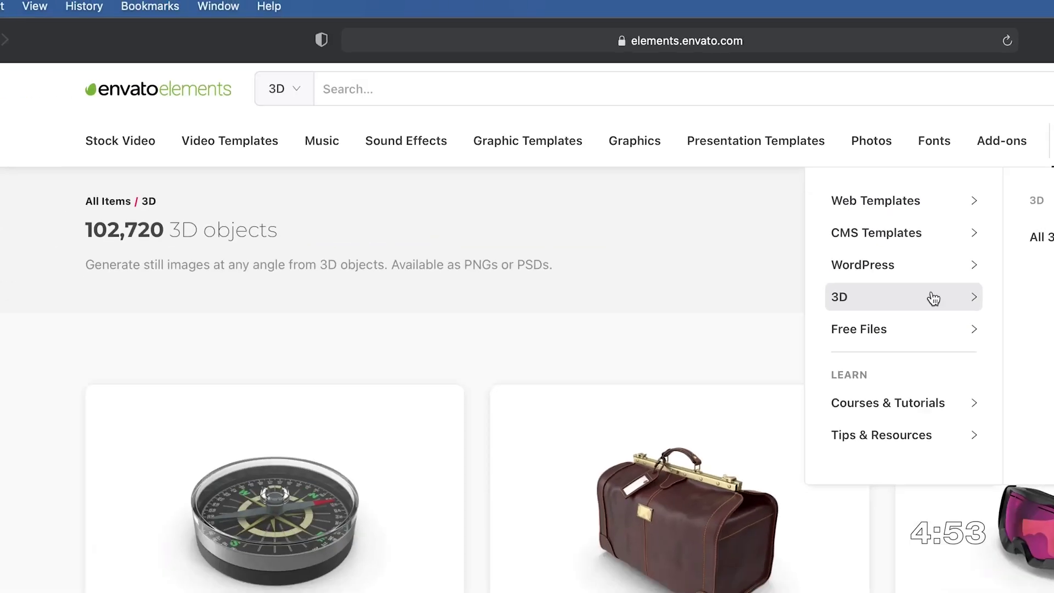
text(house)
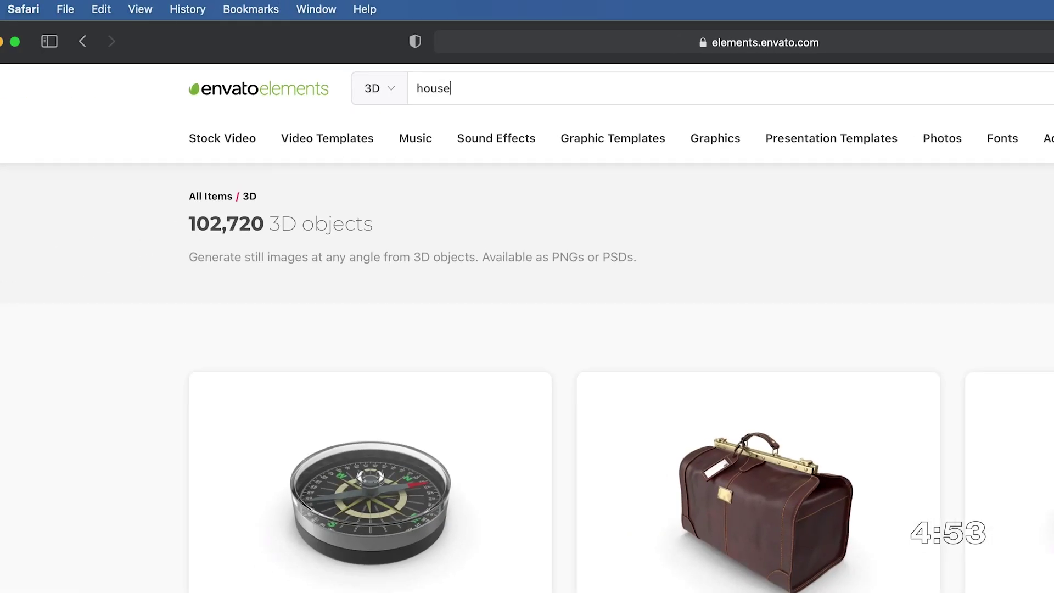
key(Return)
scroll(569, 435, down, 3)
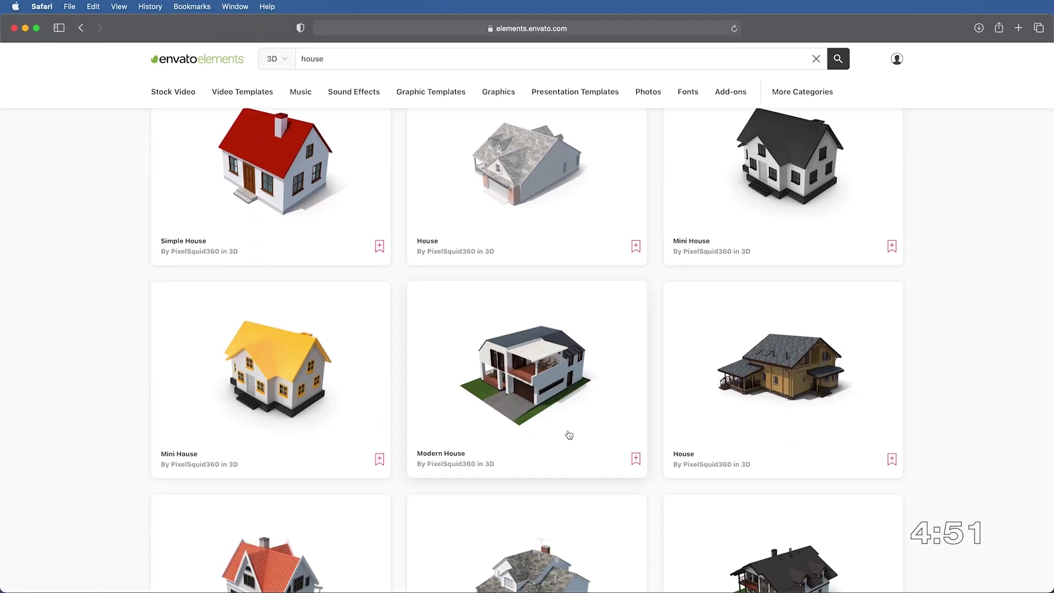
Open the Modern House item and download the crossroads model as a PNG
click(569, 435)
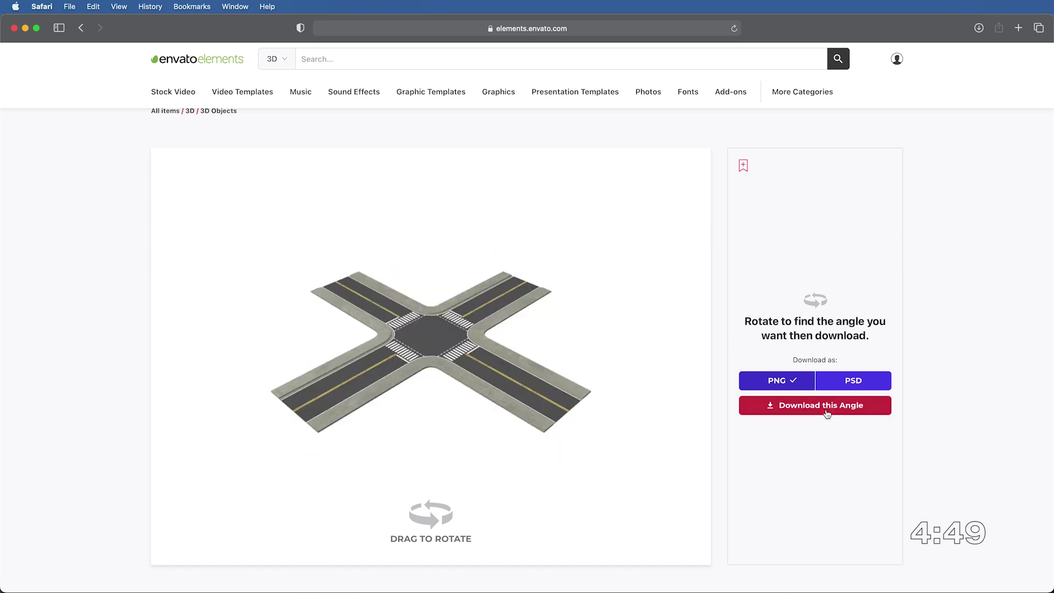
click(827, 406)
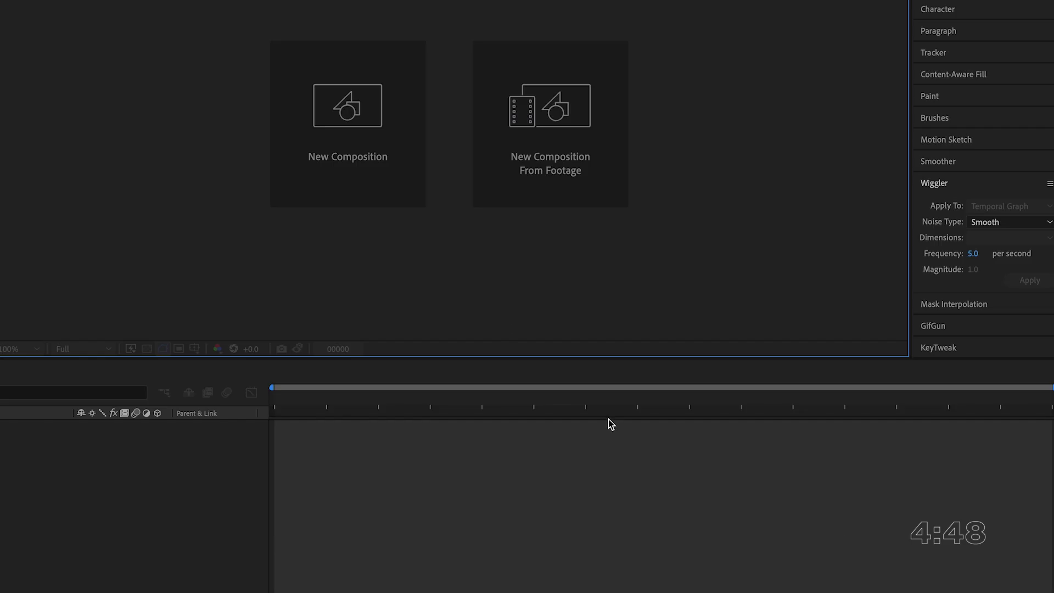
key(super+n)
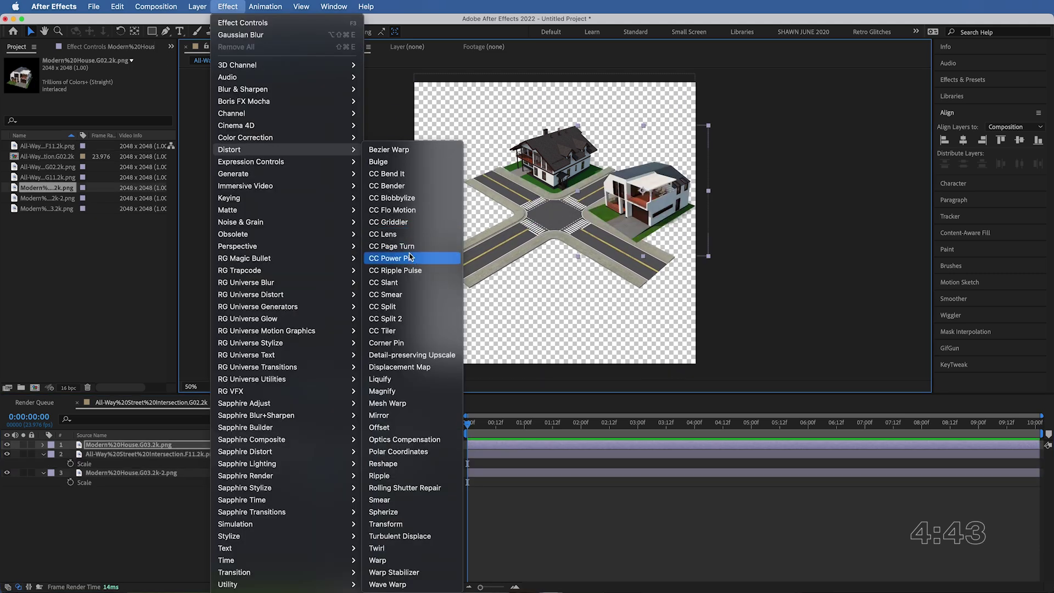
Corner-pin a house onto the crossroads with CC Power Pin, then open the Dirt Cross Section model
click(398, 264)
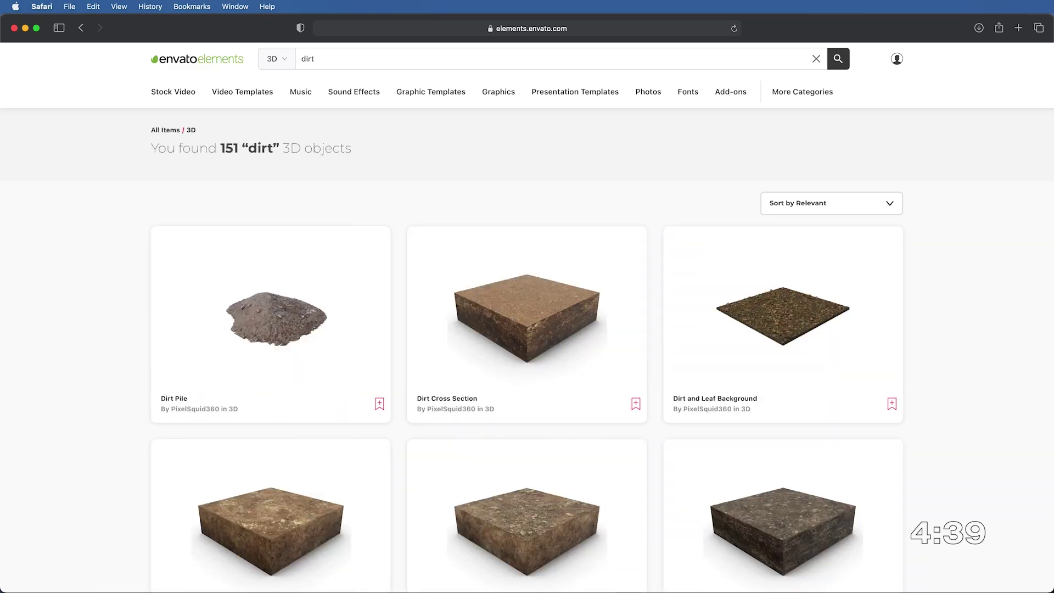
click(434, 385)
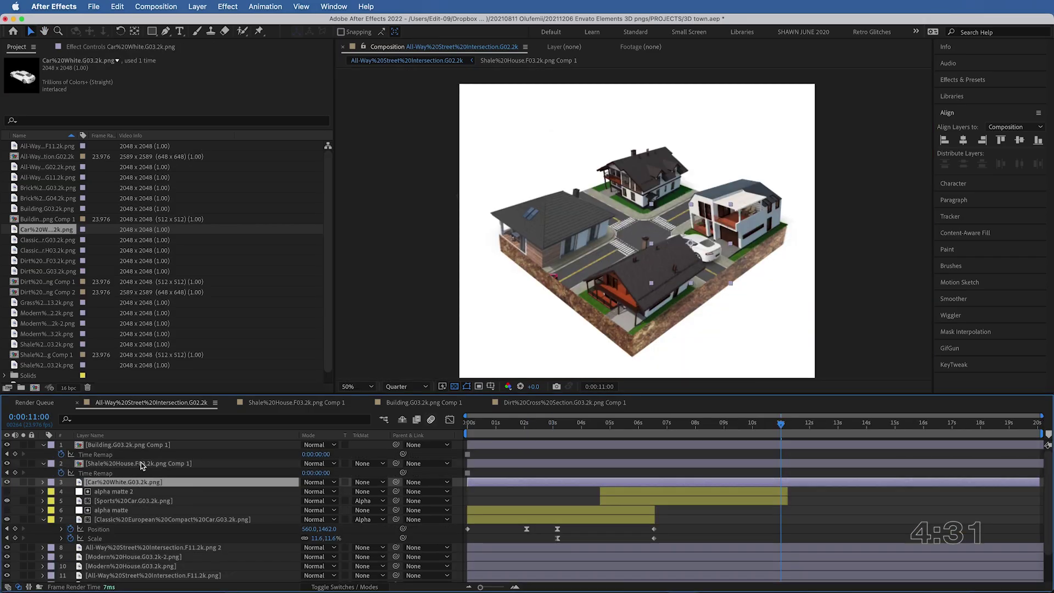
Colour-correct with Curves and apply Easy Ease to the keyframes in the speed graph
scroll(600, 282, up, 2)
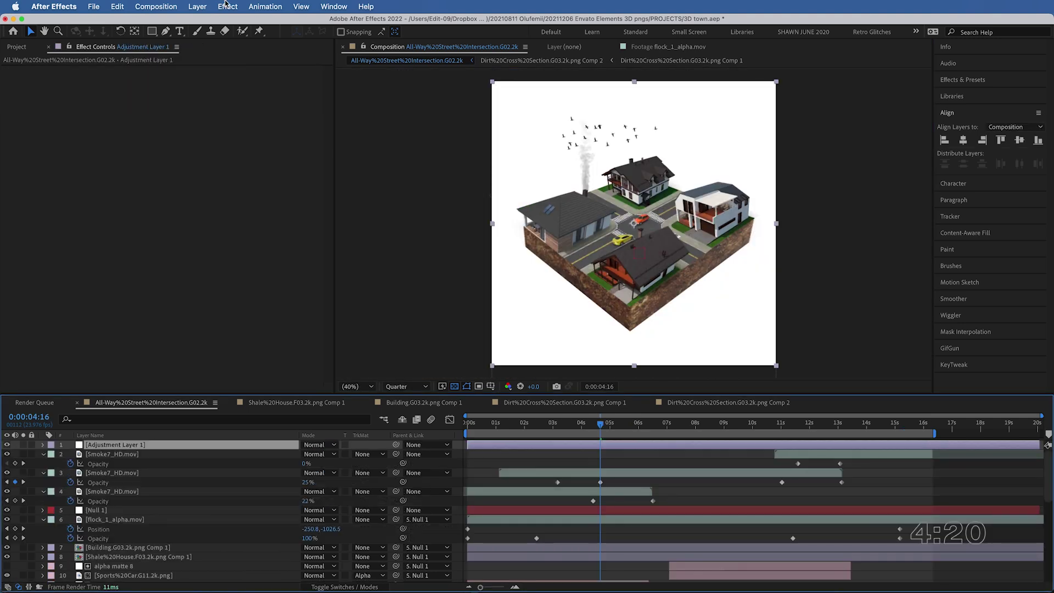
click(226, 6)
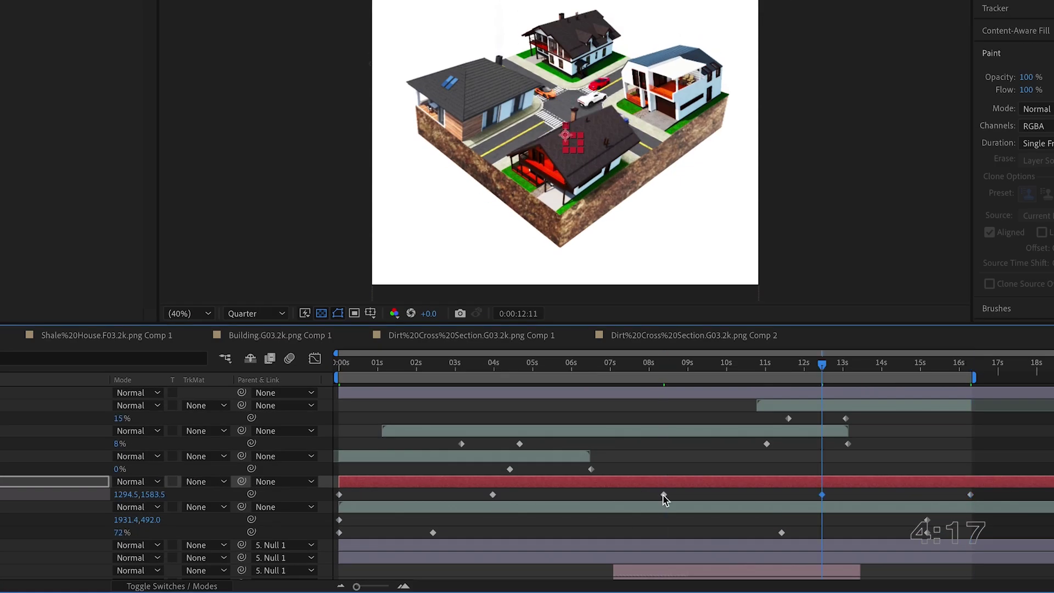
key(shift+F3)
key(F9)
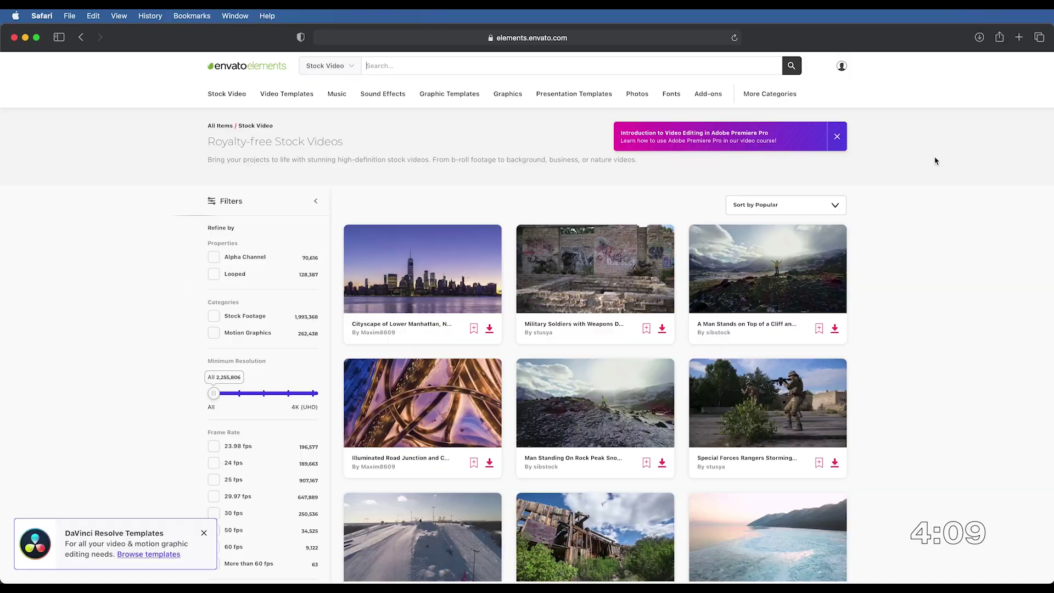
Search stock video for 'valley' and make a new composition from the valley clip
key(Return)
scroll(595, 329, down, 5)
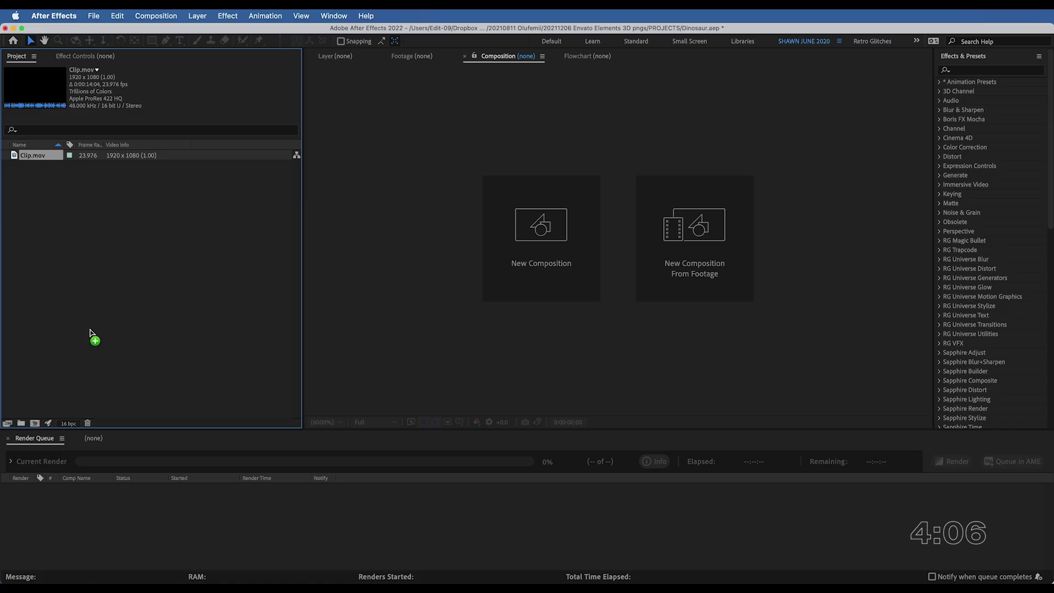
drag(94, 336, 37, 427)
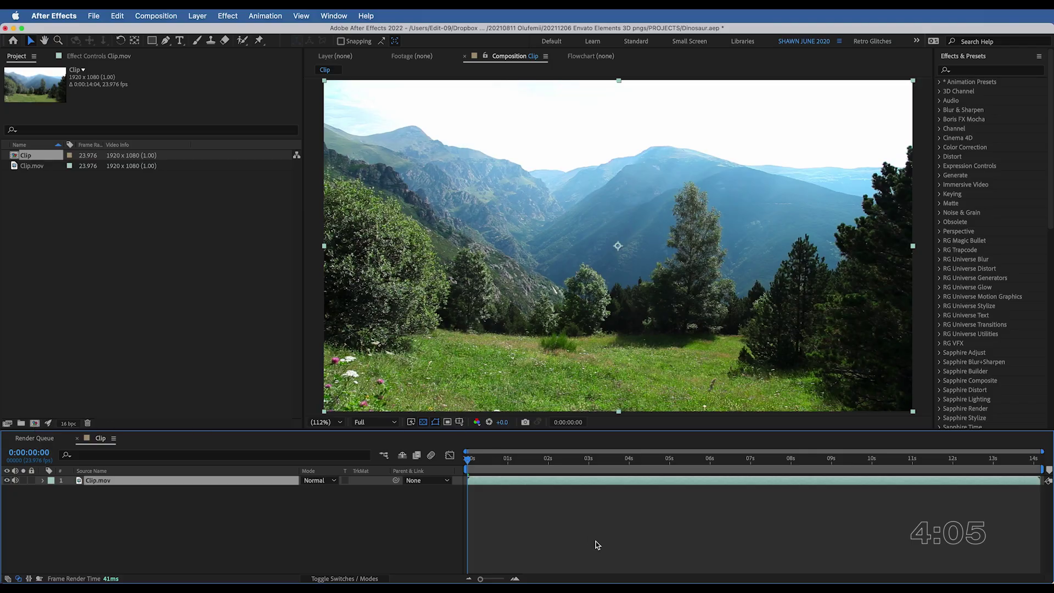
Search 3D models for 'dinosaur' and choose PSD as the download format
text(no)
text(saur)
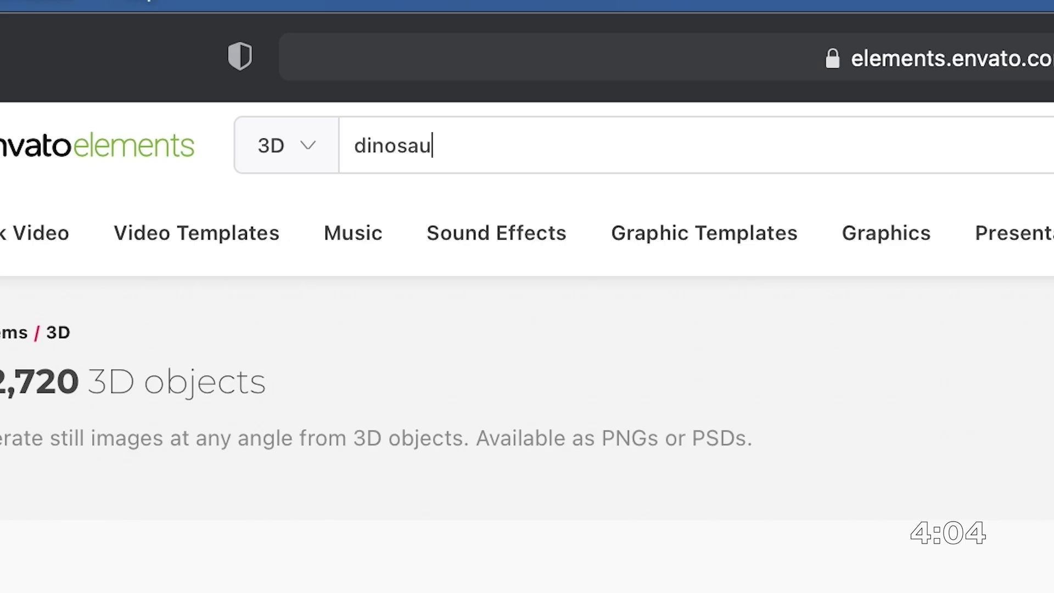
key(Return)
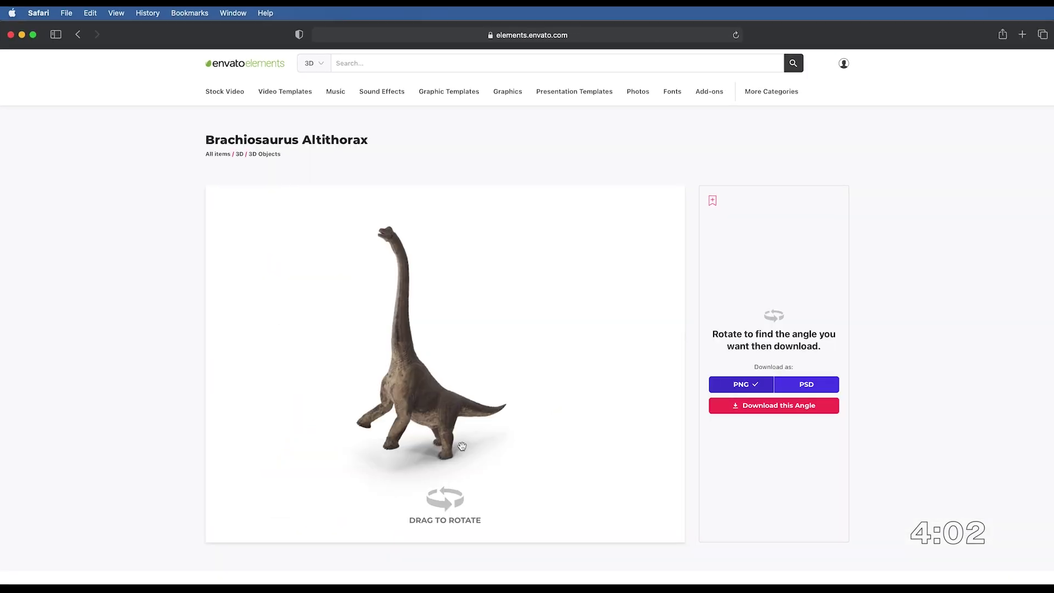
click(808, 384)
Download the brachiosaurus and bend its Green curve while viewing a single channel
click(791, 405)
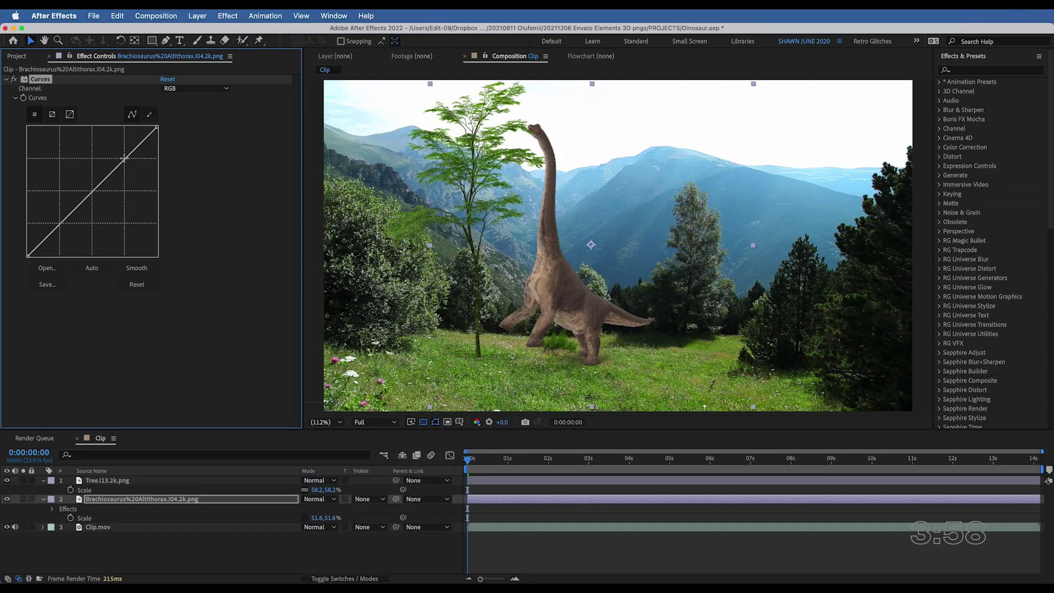
click(476, 422)
click(494, 456)
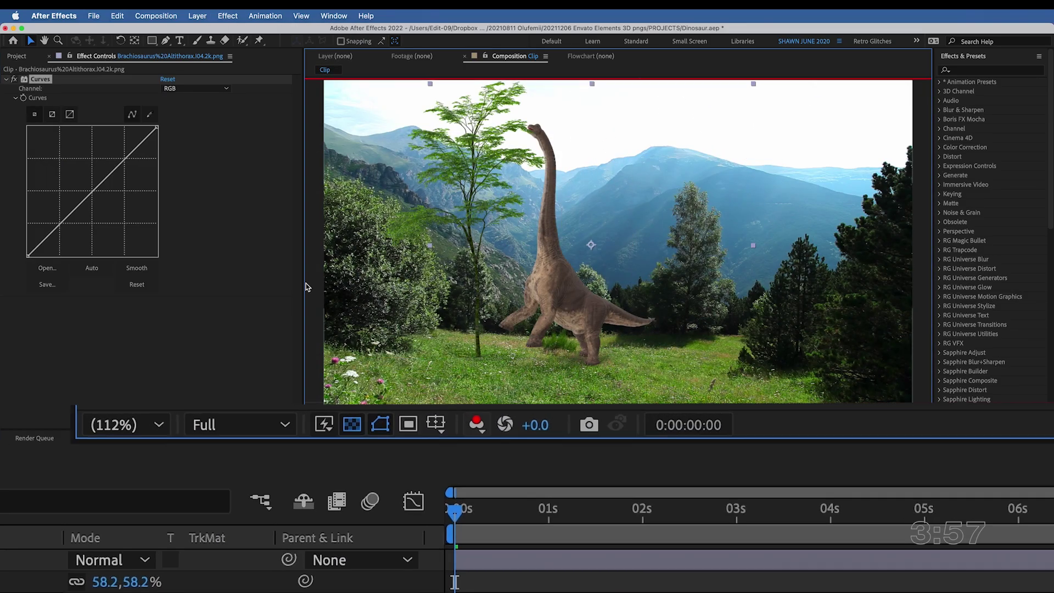
click(195, 88)
click(189, 126)
drag(89, 193, 86, 212)
Bend the Red curve to match the background, then return to full-colour view
key(alt+1)
click(195, 88)
click(185, 113)
key(alt+3)
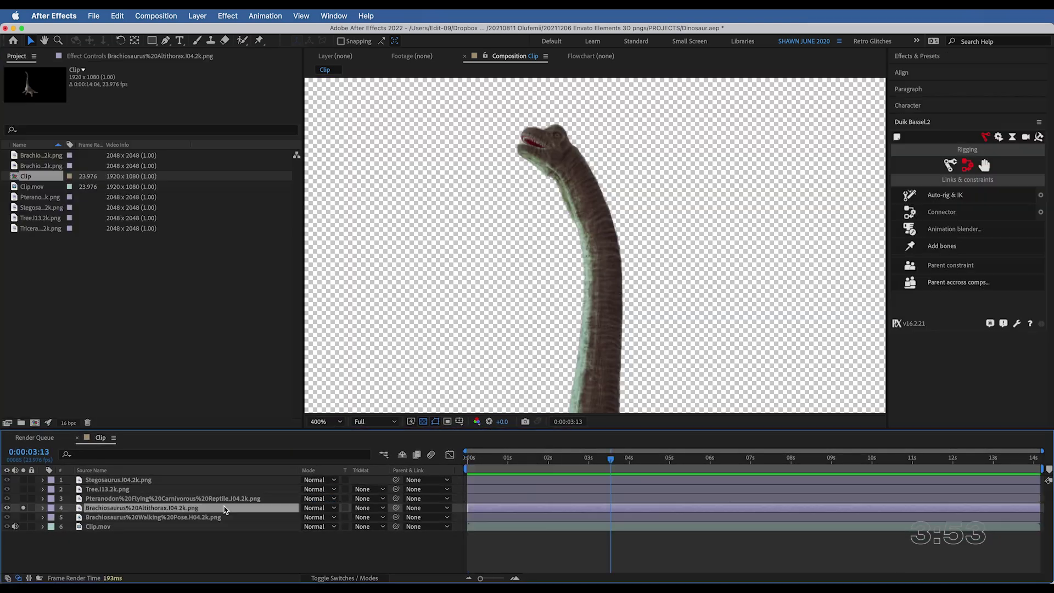
Pre-compose the brachiosaurus layer and relaunch After Effects to load Duik Bassel.2
key(super+shift+c)
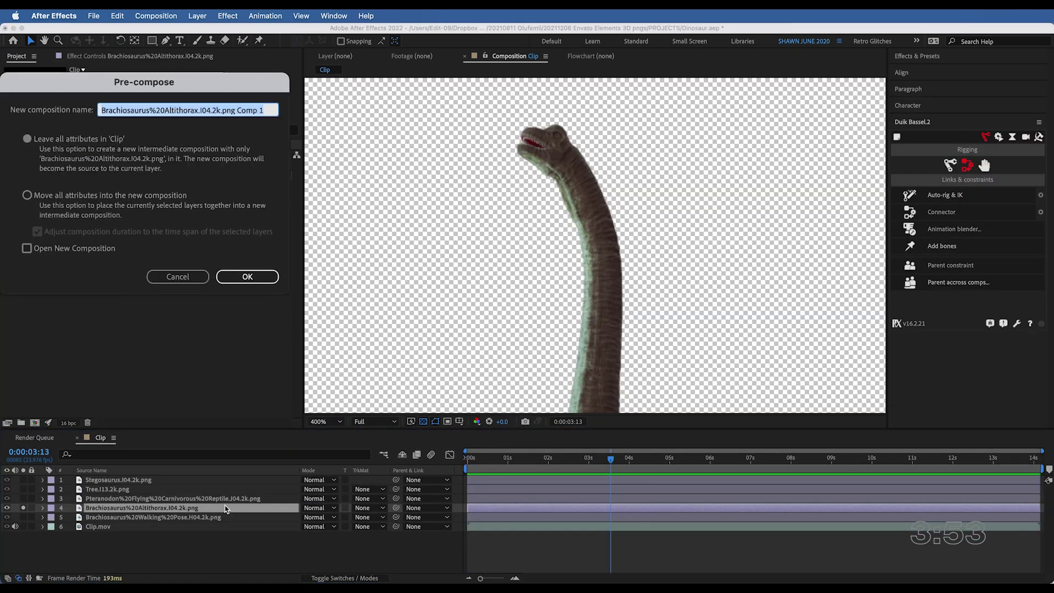
click(413, 398)
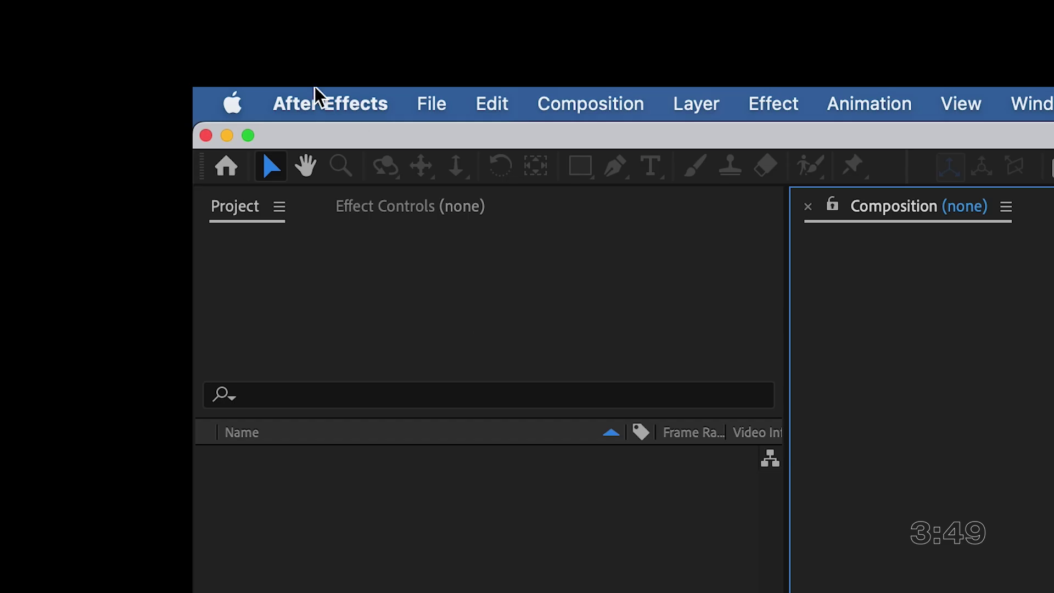
click(319, 99)
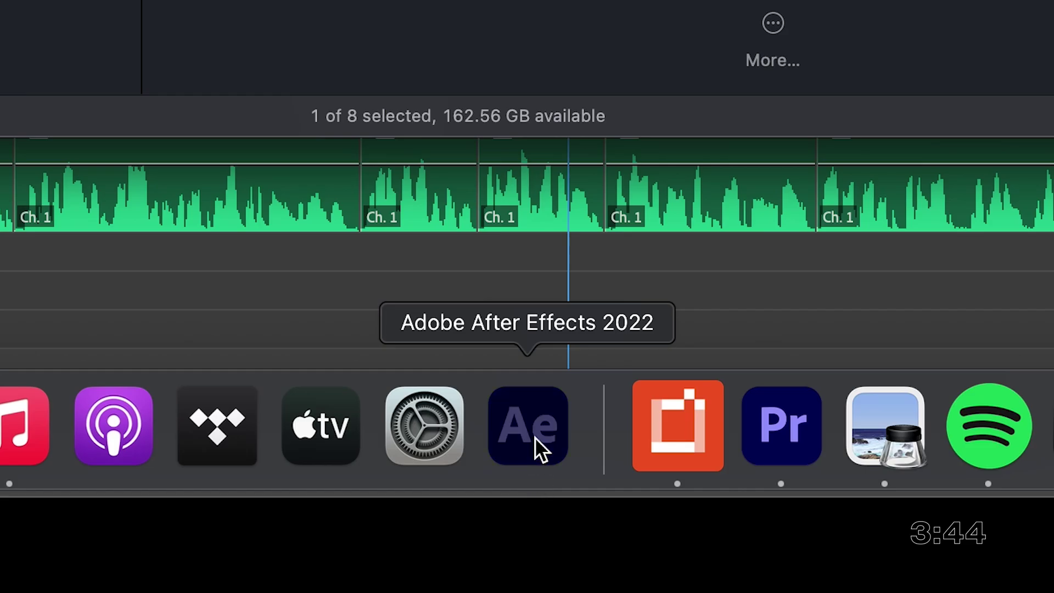
click(537, 440)
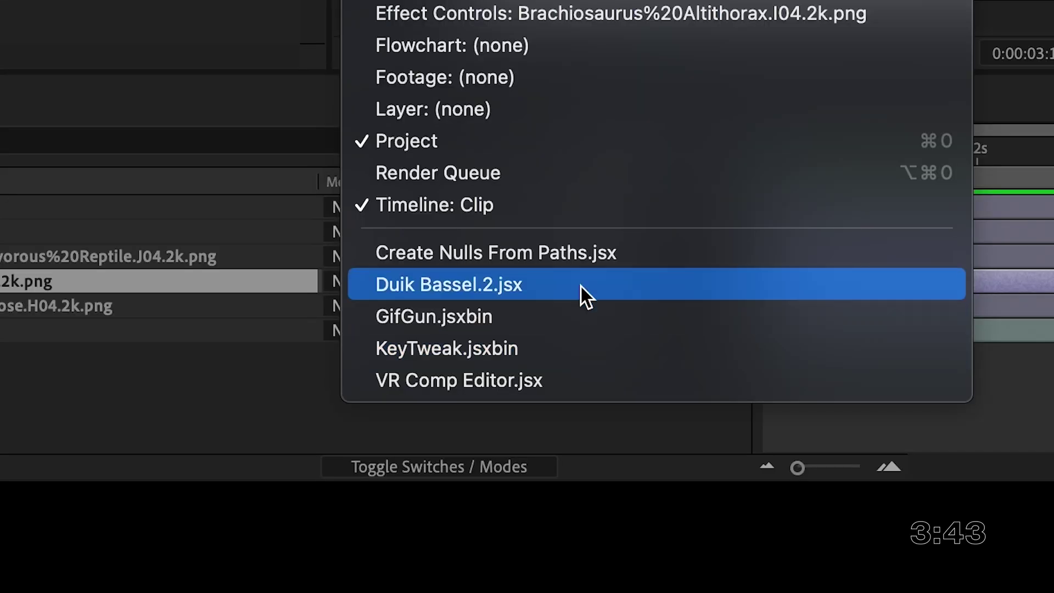
Add Duik bones to the brachiosaurus puppet pins from the Duik Bassel.2 rigging tools
click(581, 297)
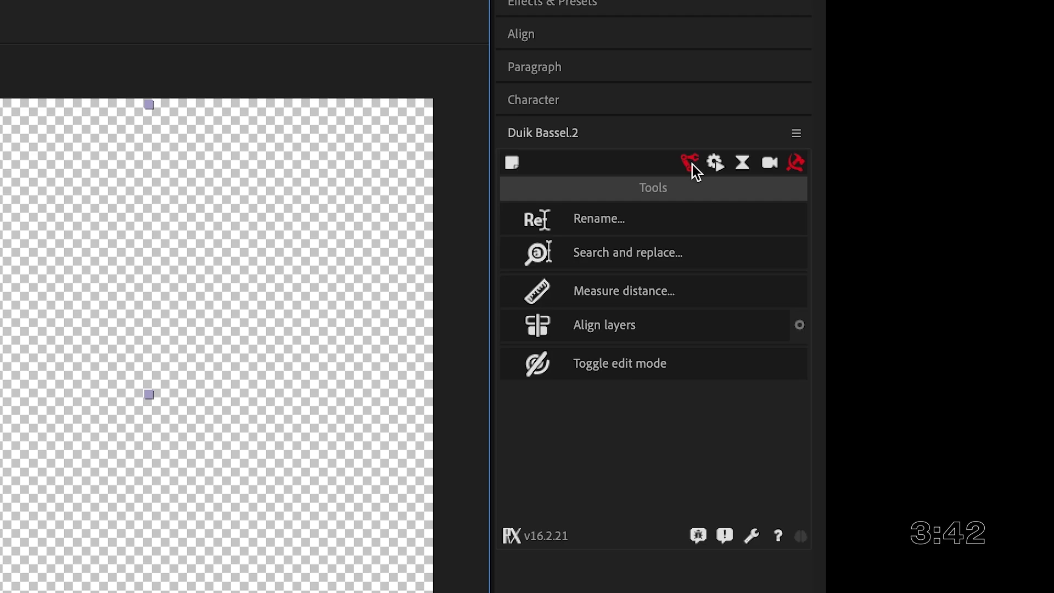
click(690, 163)
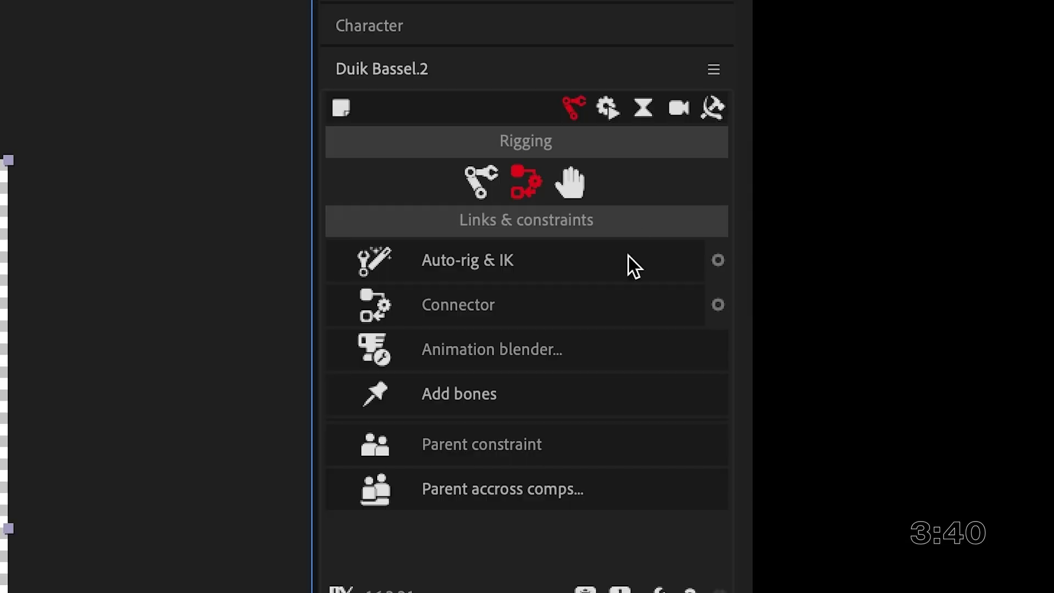
click(426, 402)
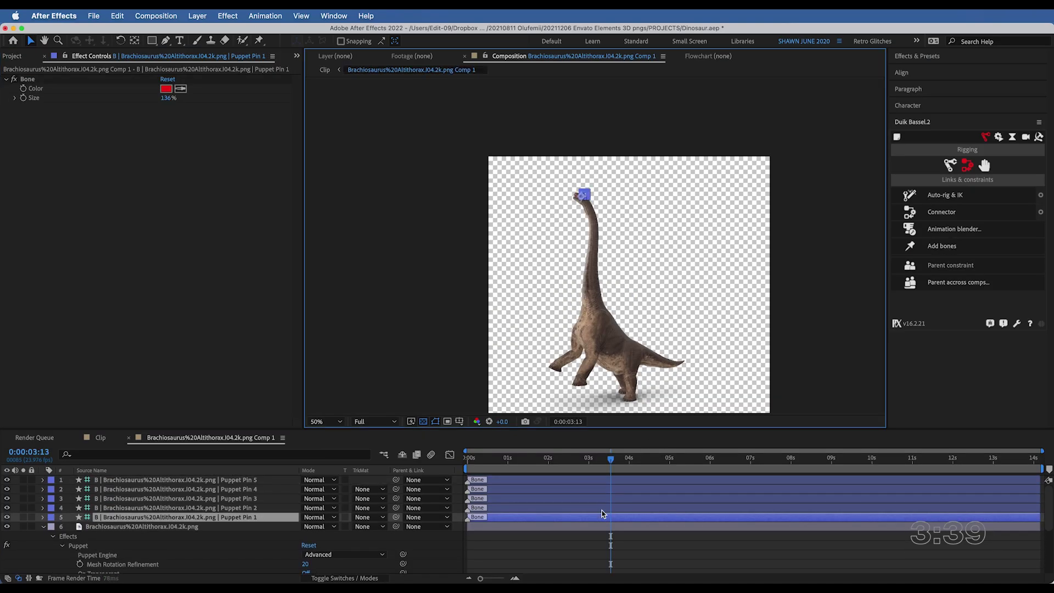
Browse the 3D results and open the Simple Grass model page
scroll(668, 220, up, 3)
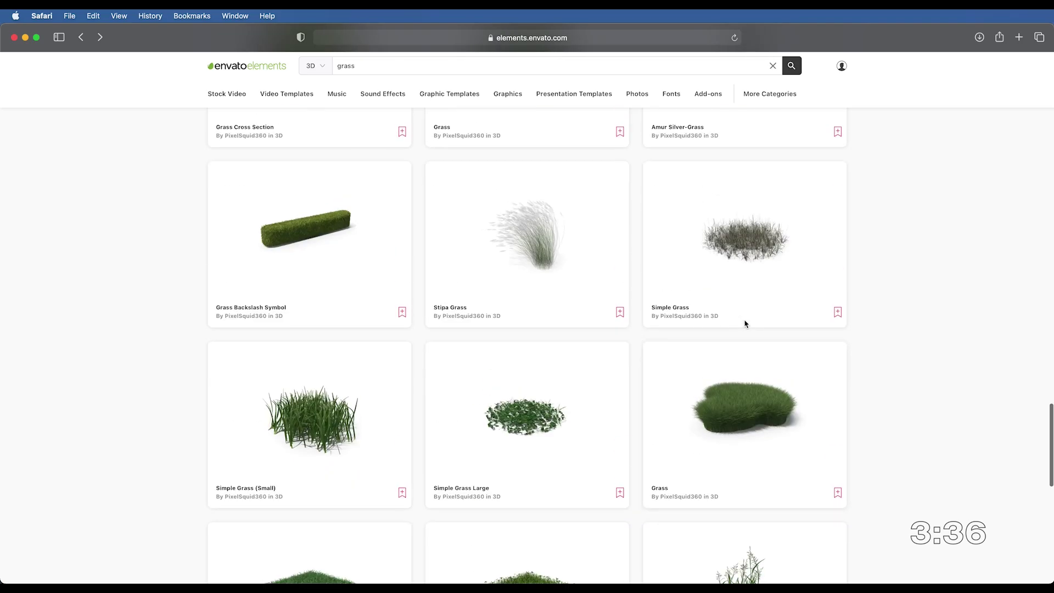
scroll(752, 373, down, 4)
click(765, 421)
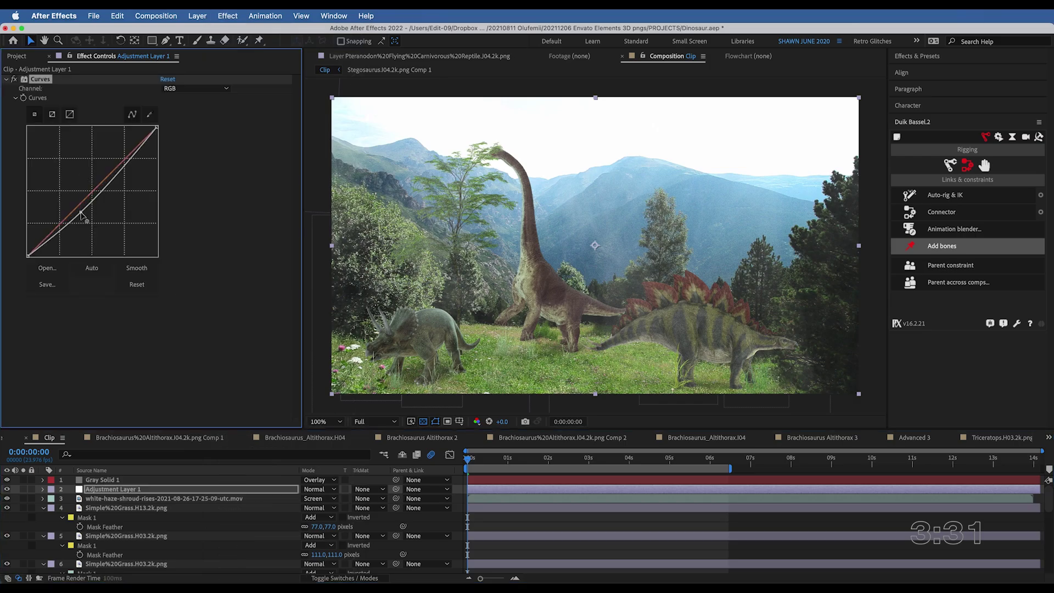
Darken the scene with the Curves adjustment and set the light leak's opacity to 27%
drag(81, 215, 107, 193)
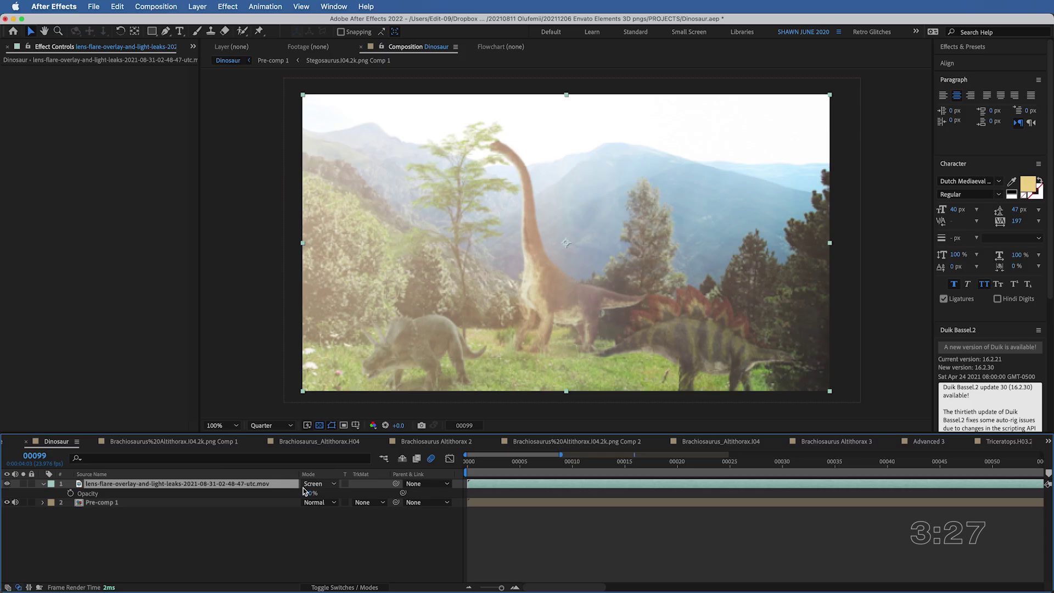
drag(307, 493, 272, 498)
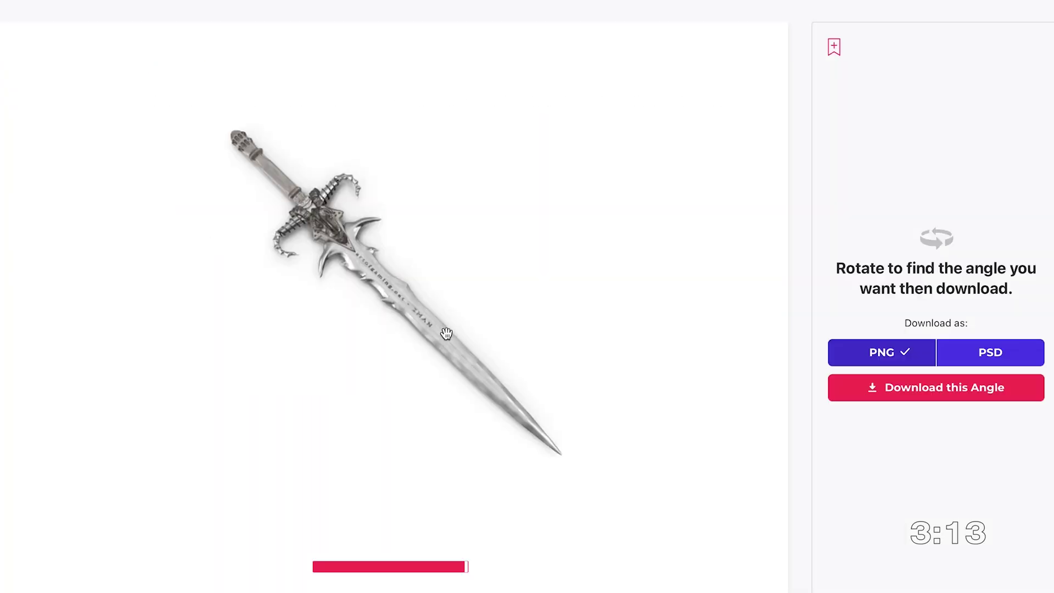
Search 3D models for 'letter', browse the results, and open a letter model's page
text(letter)
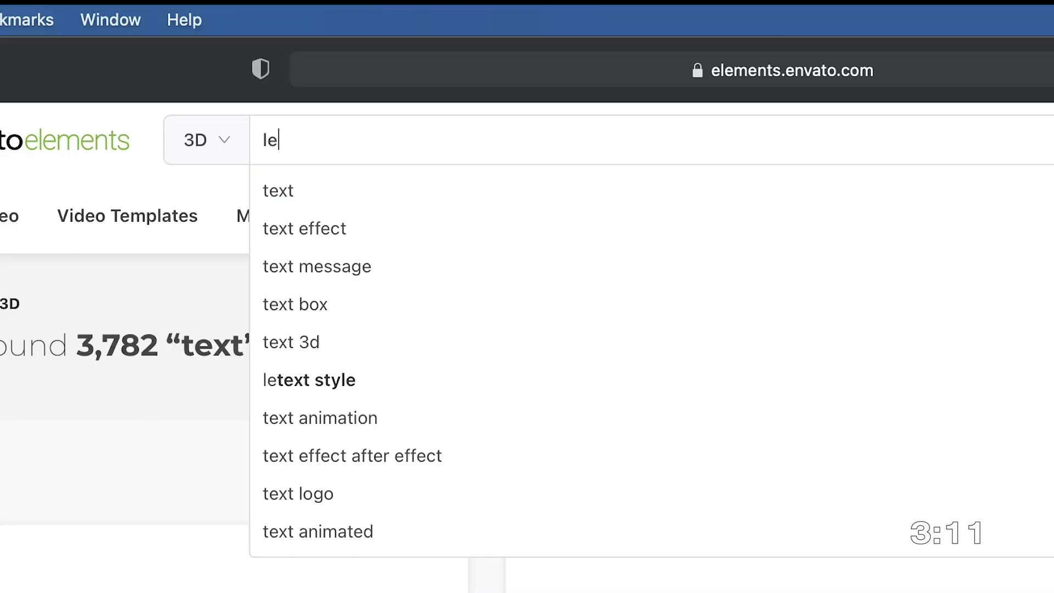
key(Return)
scroll(670, 357, down, 10)
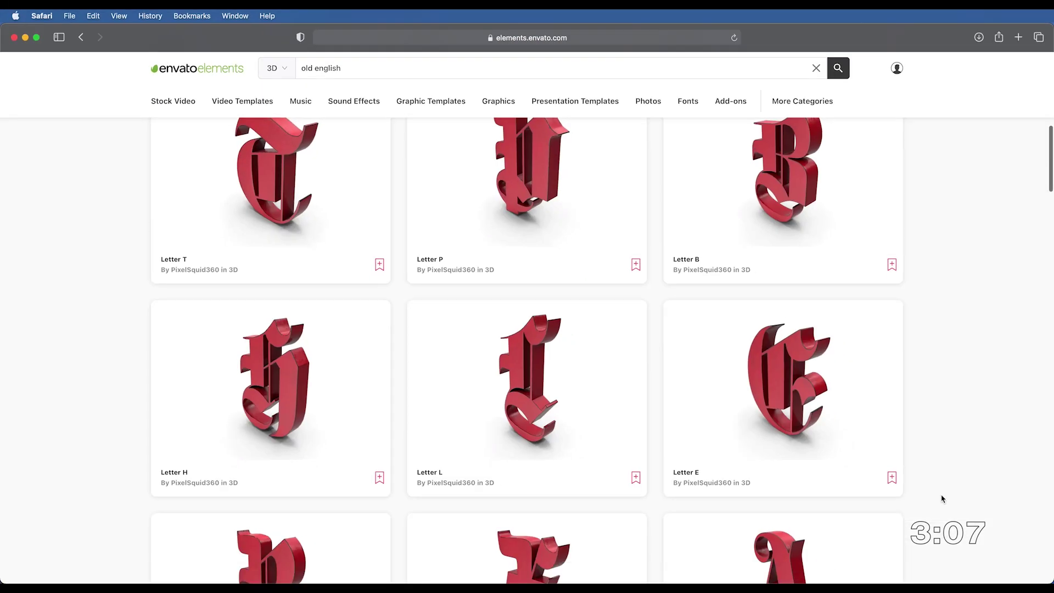
scroll(941, 496, down, 3)
click(522, 247)
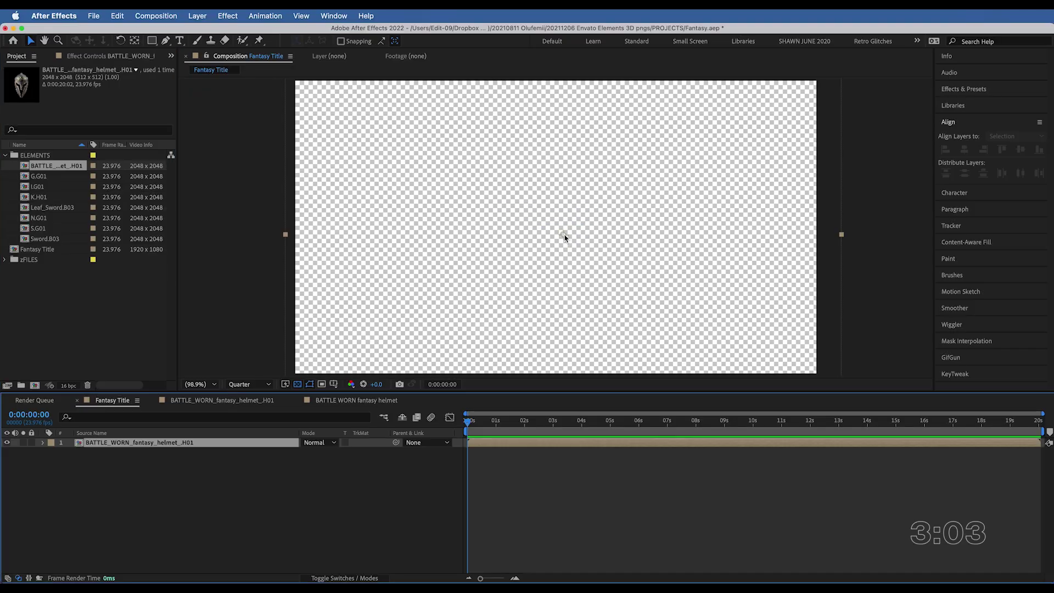
Narrow the helmet layer, trim the ink-bloom to the playhead, and set Luma Matte beneath it
drag(841, 234, 813, 238)
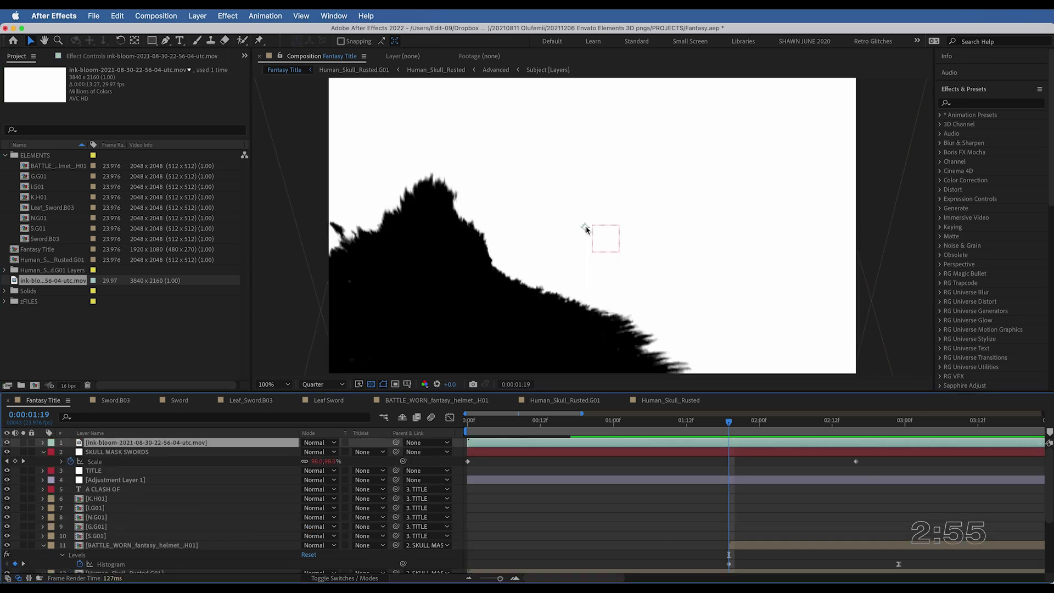
key(comma)
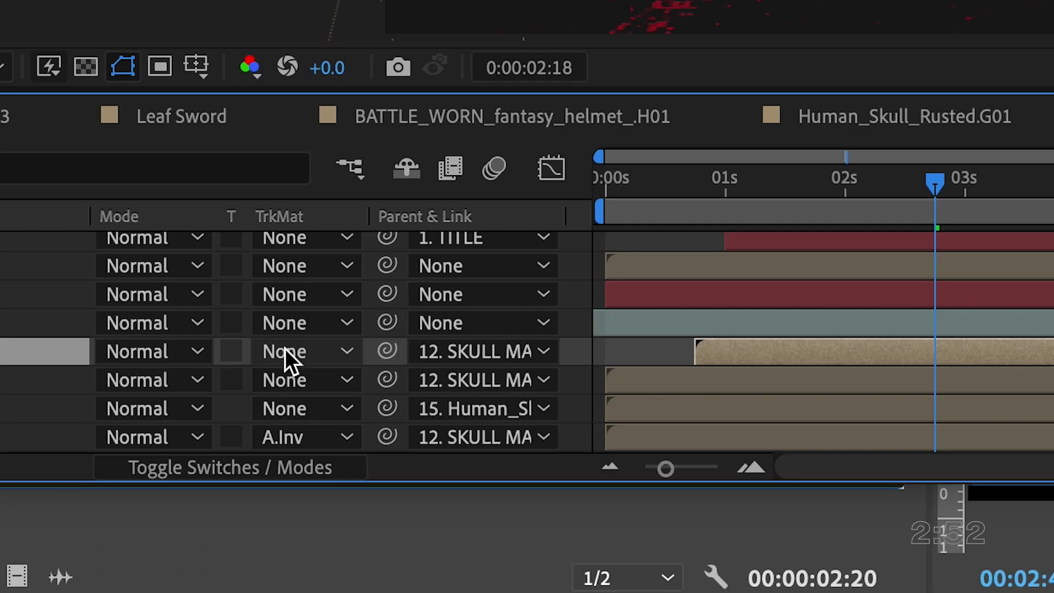
click(363, 478)
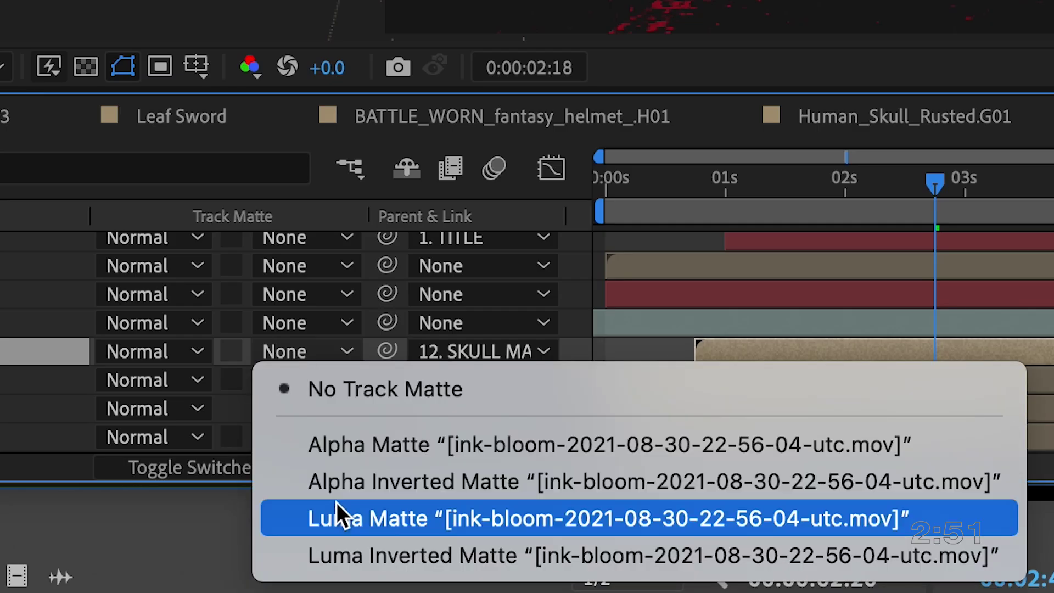
click(335, 516)
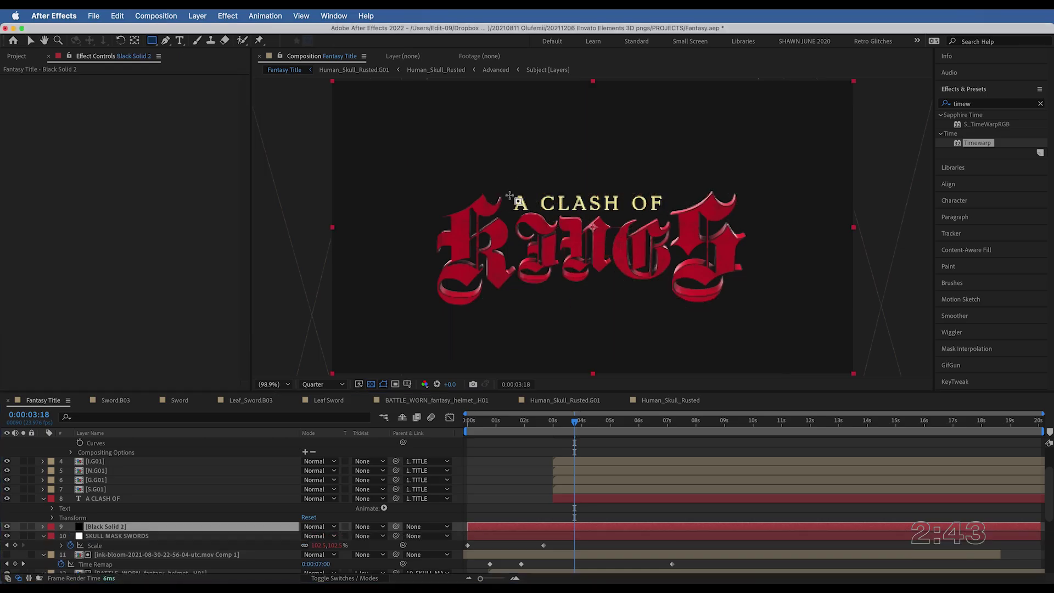
Mask Black Solid 2 with a feathered rectangle around the title, then add V3.mov on top
drag(509, 195, 626, 210)
key(v)
key(f)
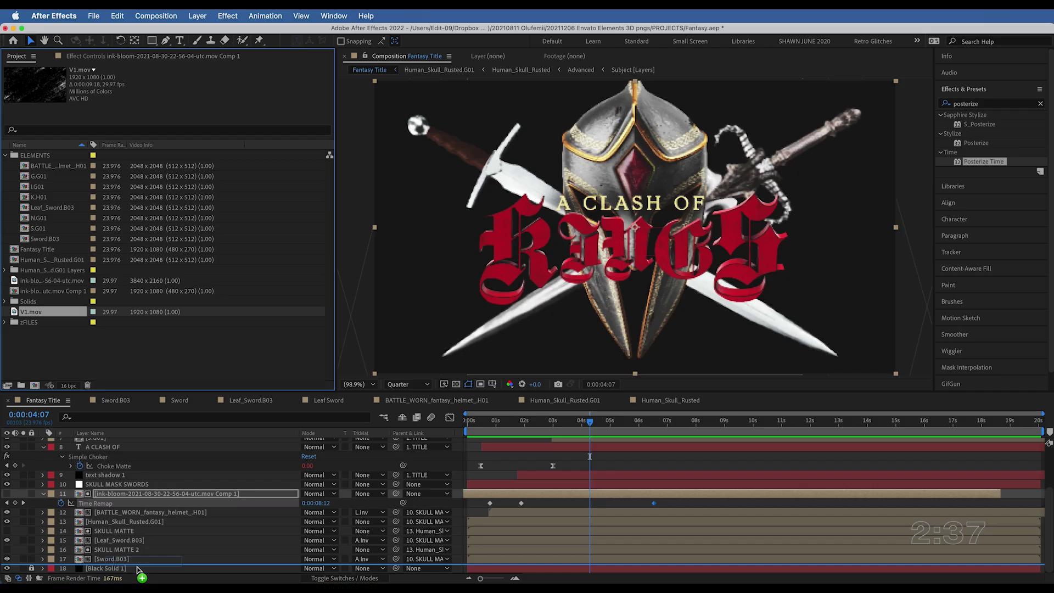
key(super+slash)
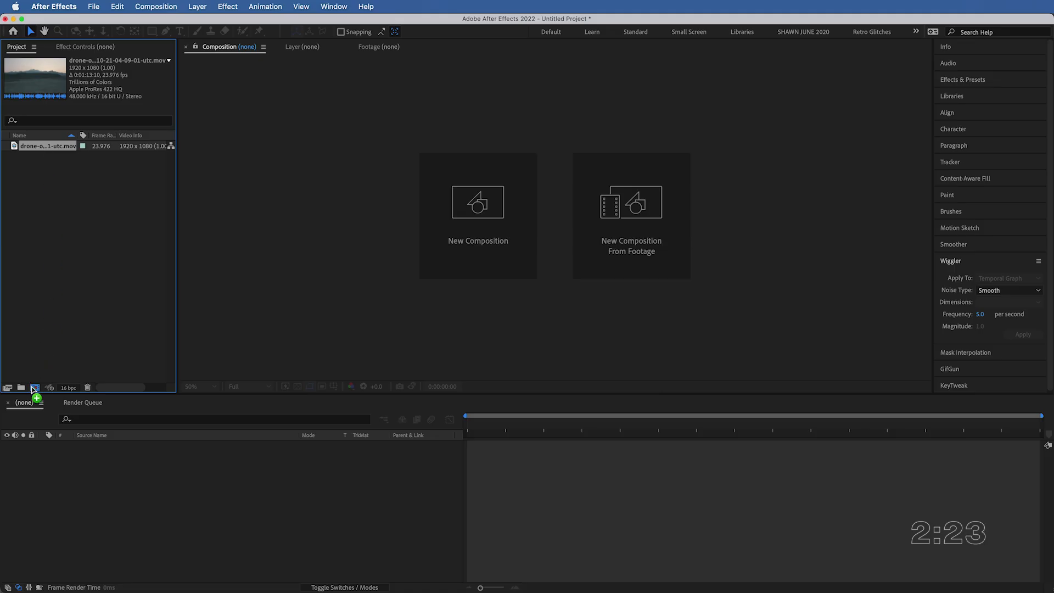
Make a composition from the desert drone clip, view the Saturn and Asteroids models, and apply Mocha AE
drag(33, 388, 33, 388)
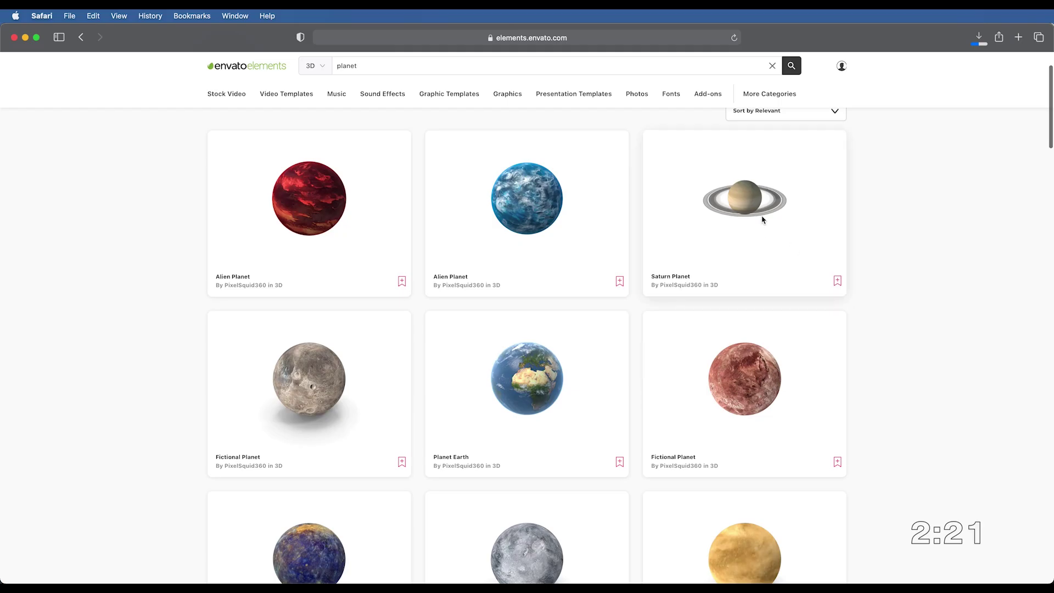
click(762, 219)
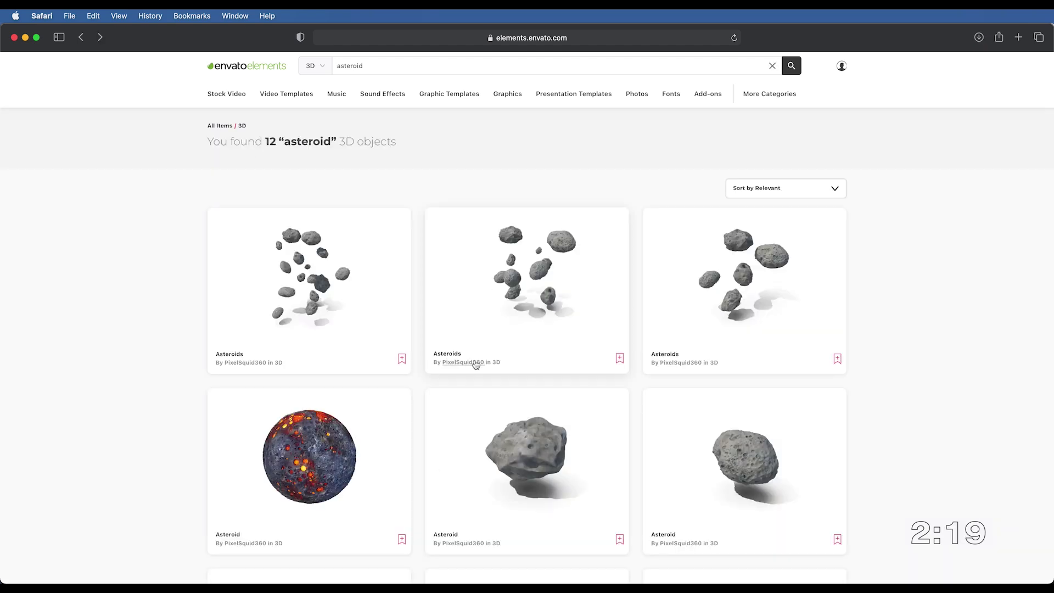
click(475, 367)
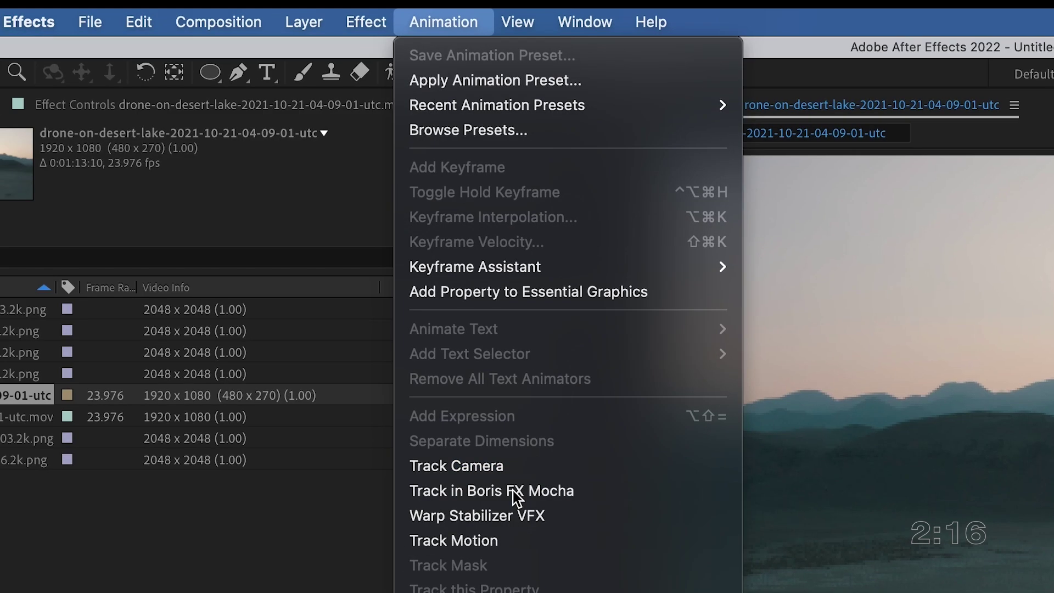
click(511, 489)
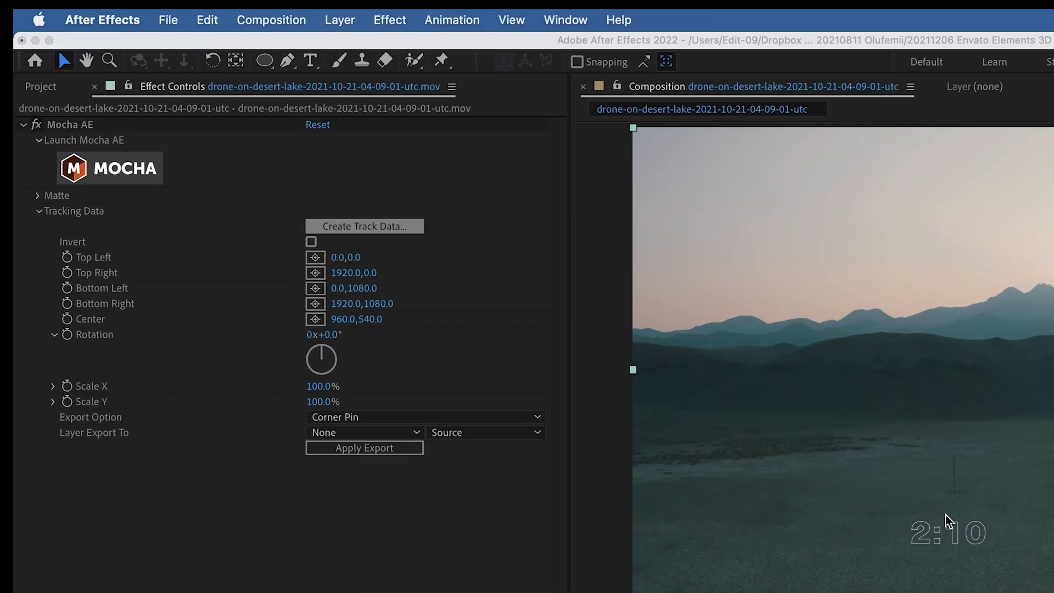
Export the Mocha track as Transform to Null 1 and parent Null 1 to the drone footage
click(197, 256)
click(214, 291)
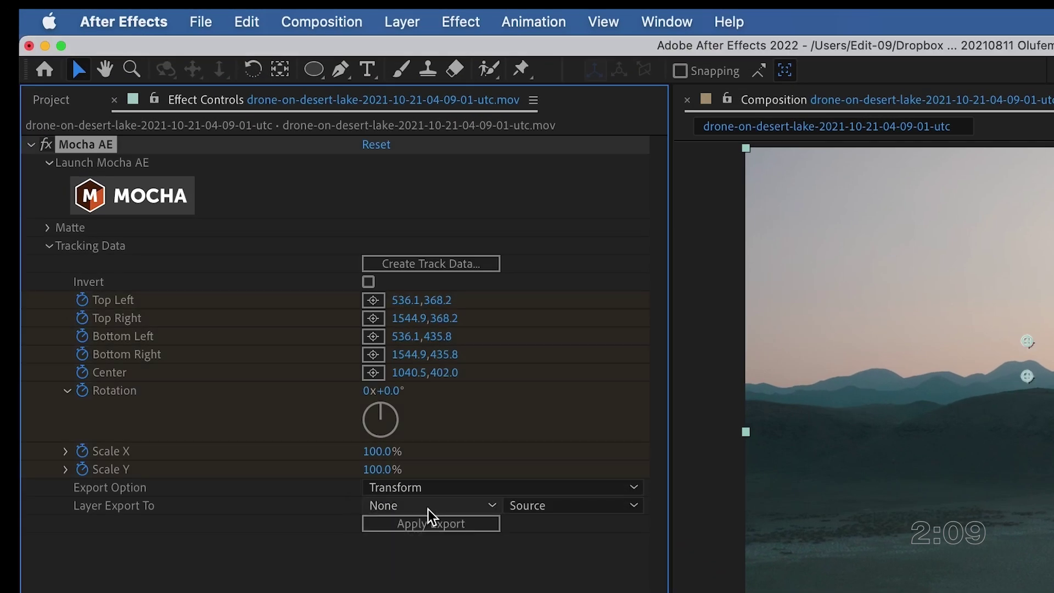
click(432, 505)
click(414, 560)
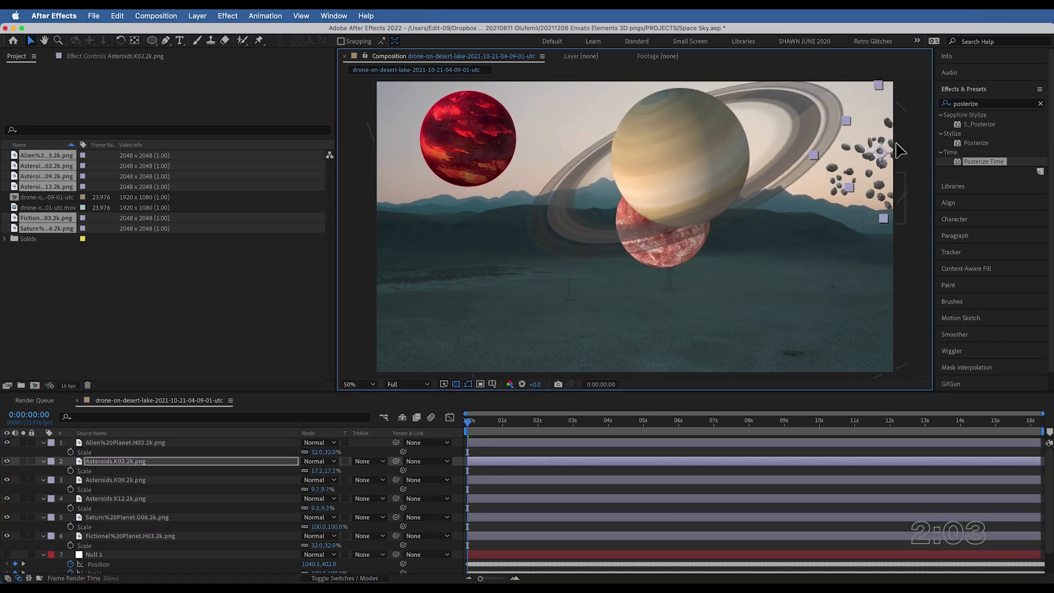
drag(395, 531, 240, 544)
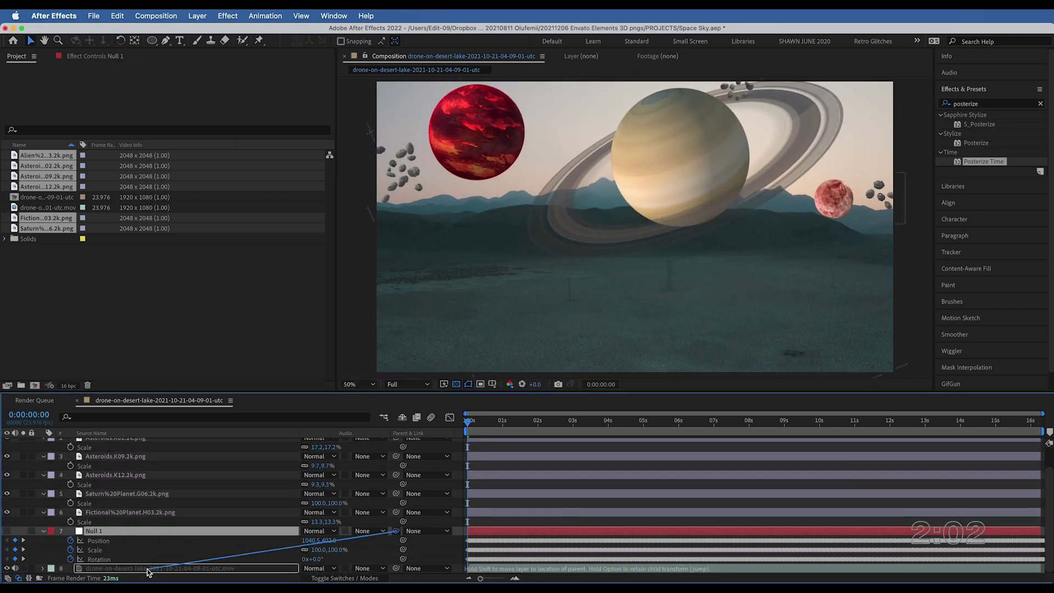
Add a 4-row Mesh Warp to the drone footage and select the planet and asteroid layers
drag(147, 572, 147, 571)
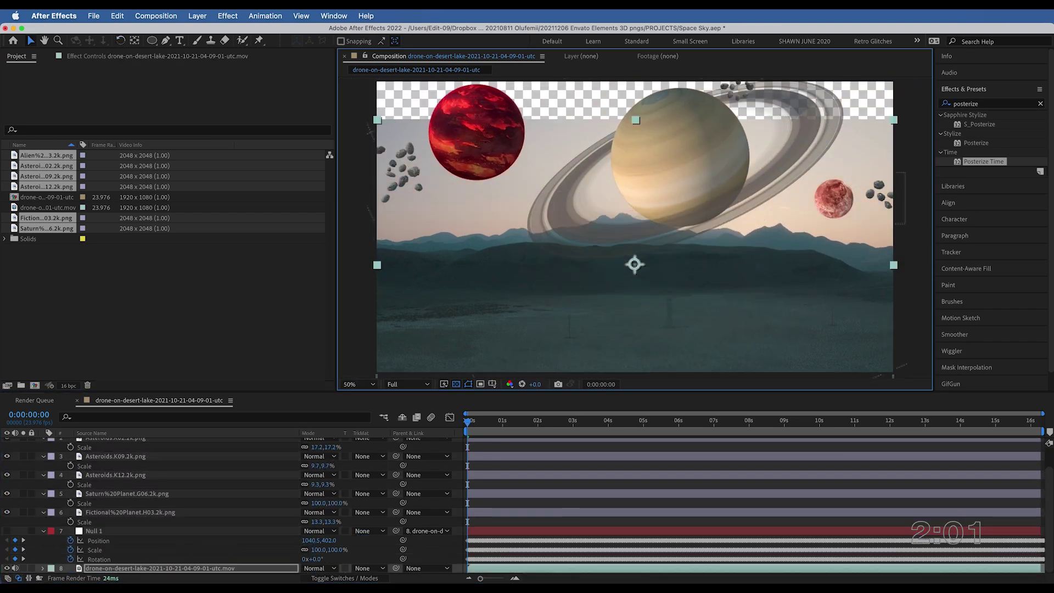
click(227, 15)
mouse_move(229, 159)
click(388, 412)
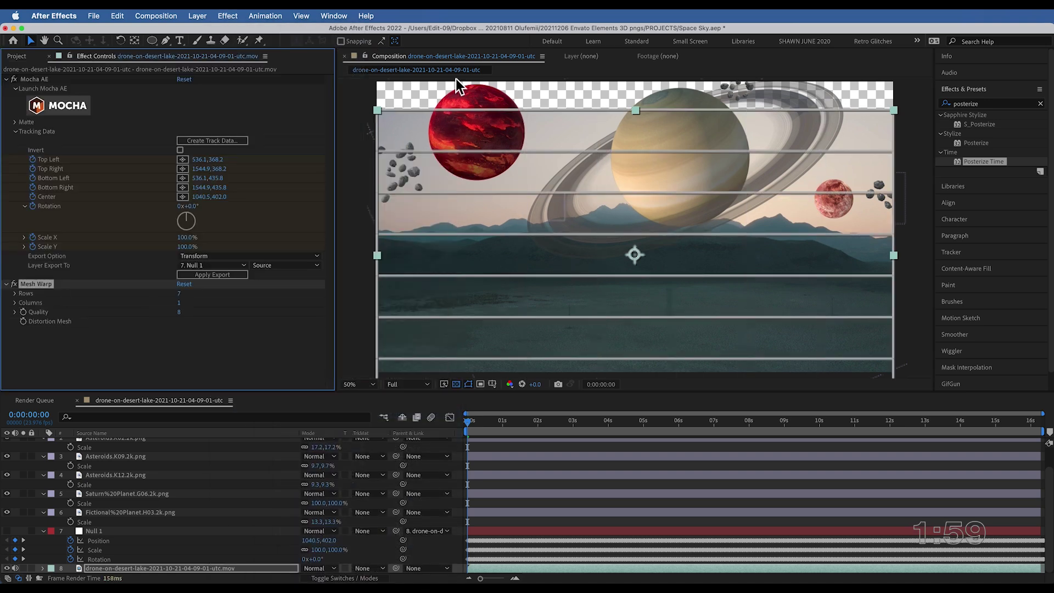
drag(179, 293, 154, 324)
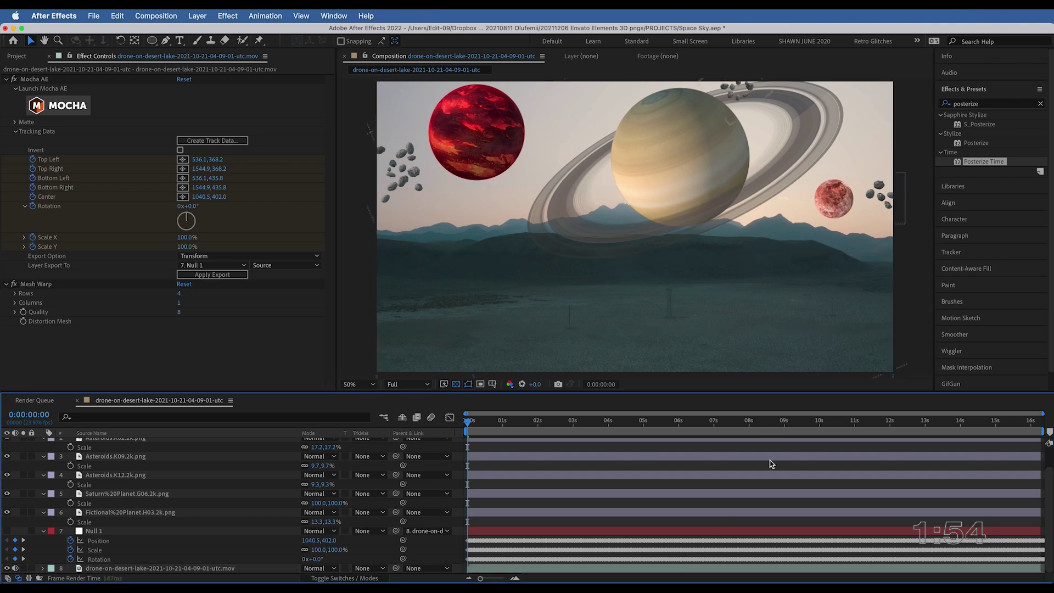
click(123, 456)
shift+click(214, 512)
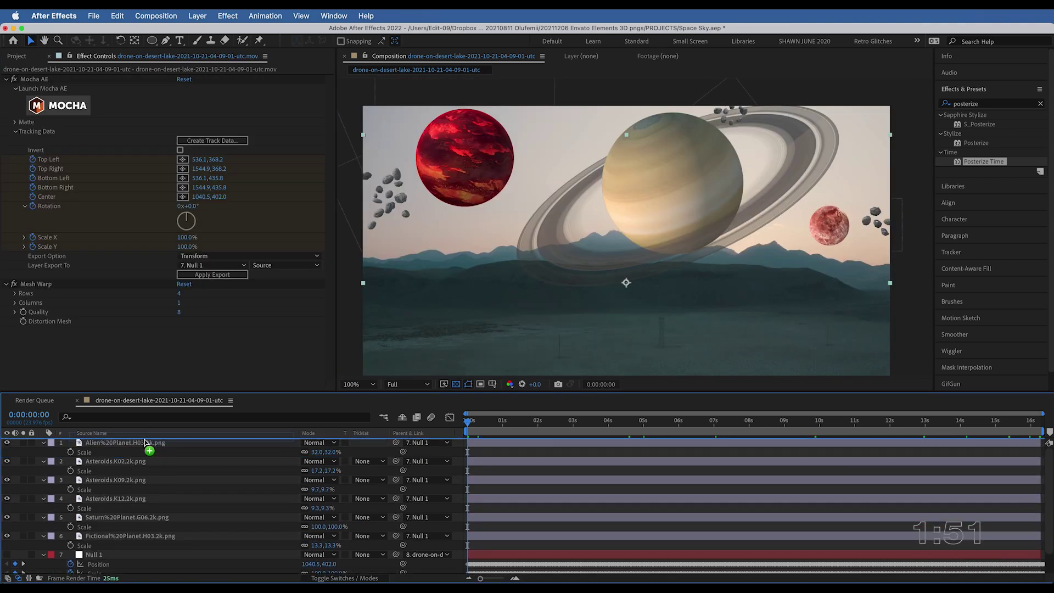
Apply Luma Key to the drone copy, set to Key Out Brighter to remove the sky
click(228, 16)
mouse_move(233, 243)
click(386, 304)
click(220, 340)
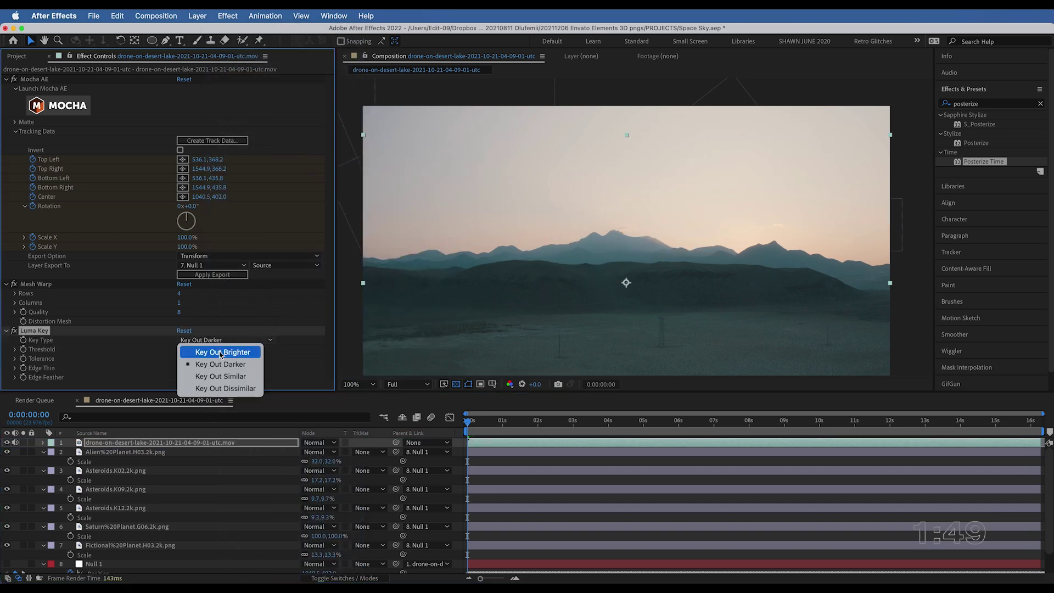
click(224, 351)
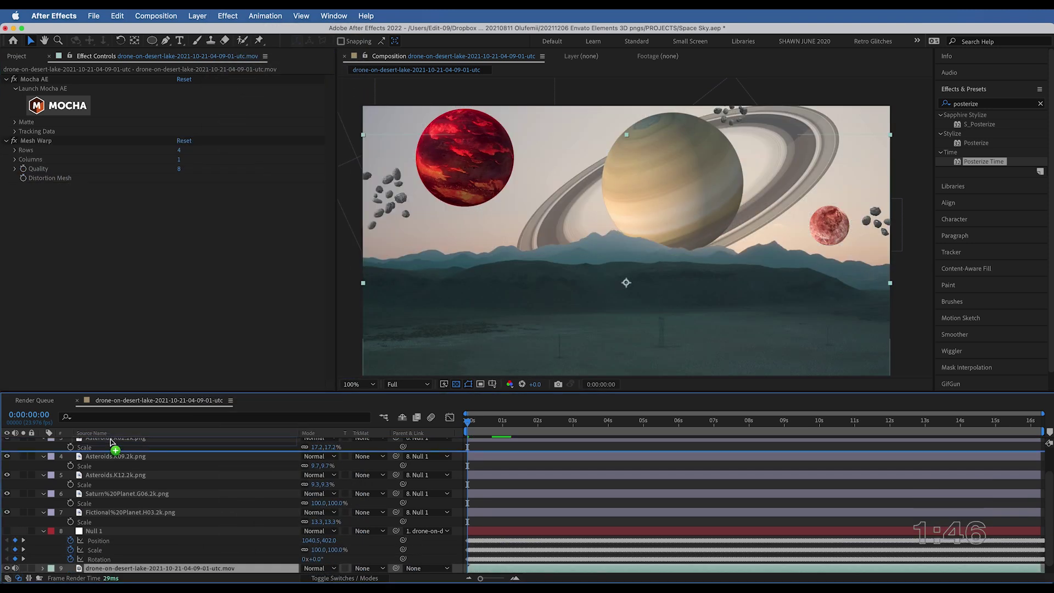
Set the top drone copy's opacity to 51%, then view the Sci-Fi Drone Plane model
drag(112, 442, 116, 442)
key(t)
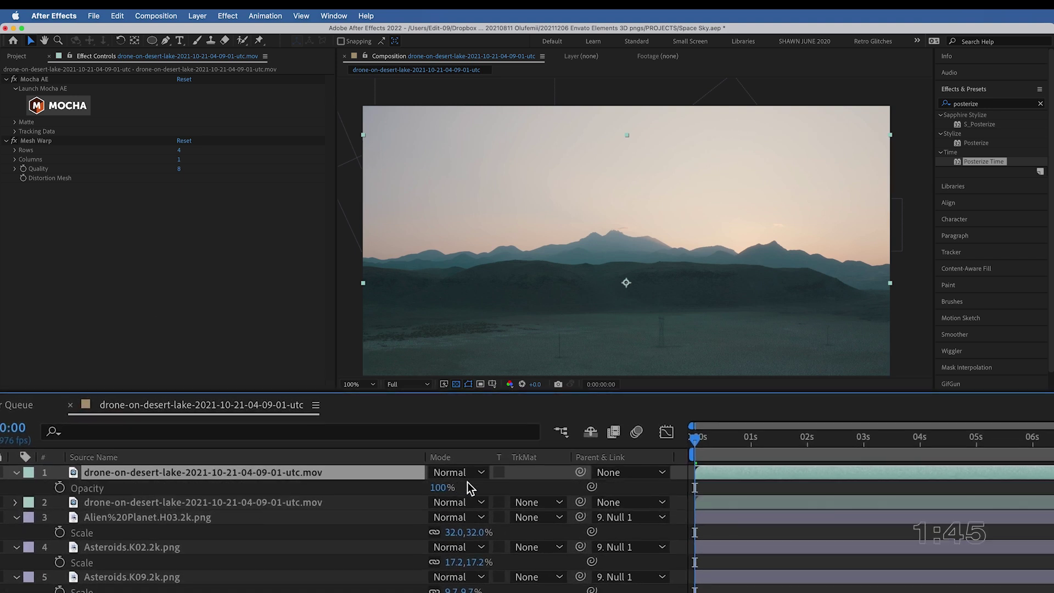
drag(324, 450, 185, 455)
drag(244, 493, 278, 483)
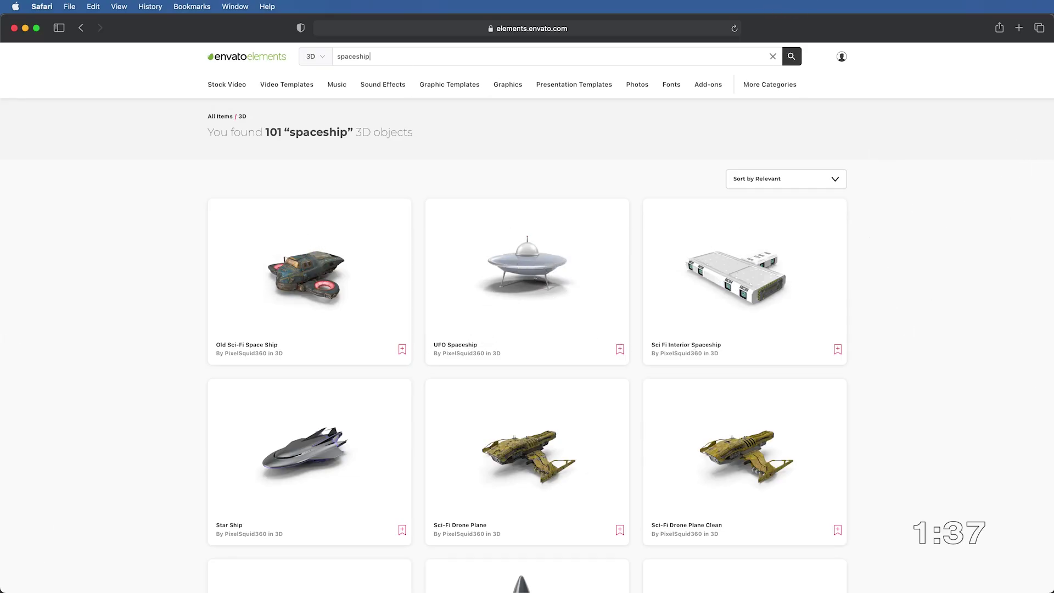
scroll(471, 356, down, 3)
click(500, 353)
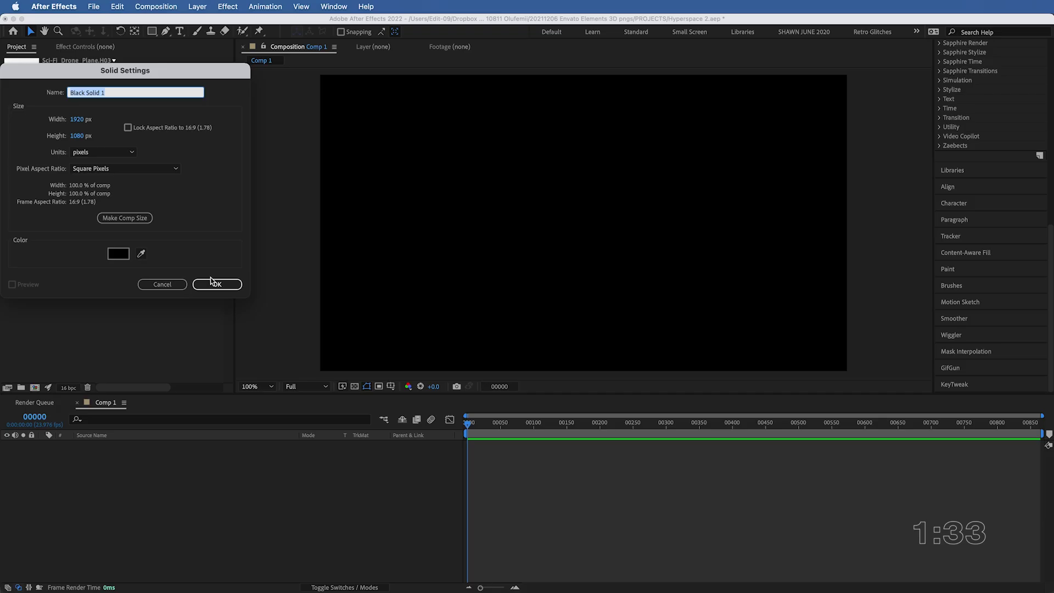
Create the black solid and apply CC Particle World from an Effects & Presets search
click(216, 284)
click(972, 94)
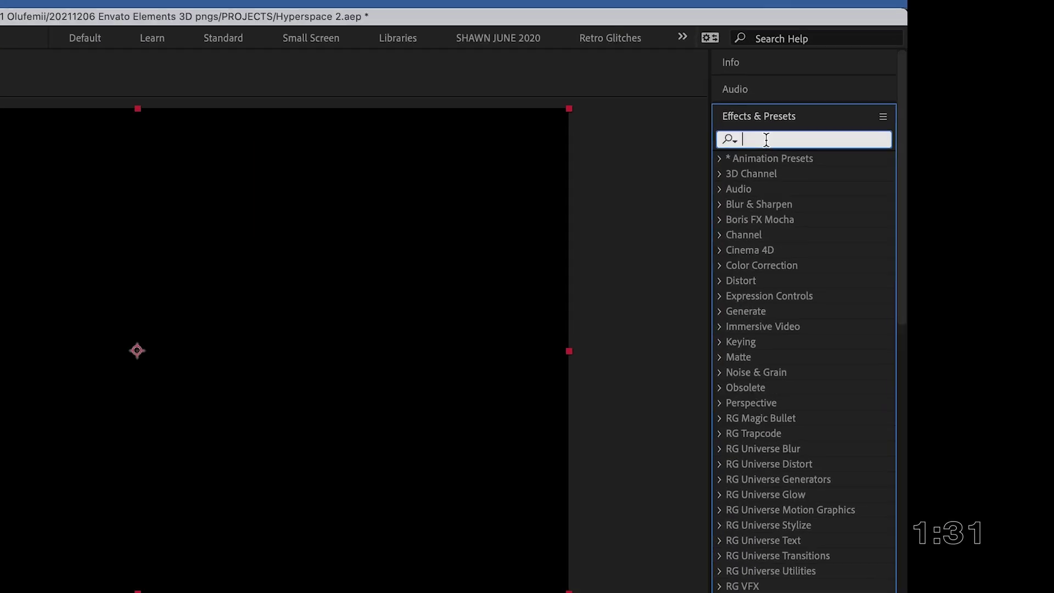
text(particl)
click(1009, 124)
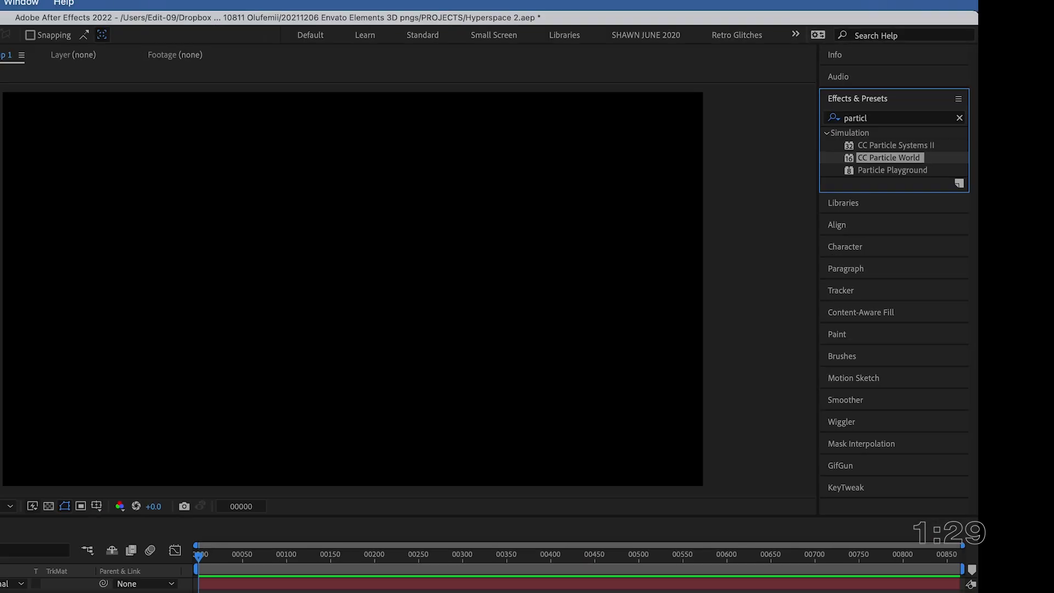
double_click(706, 243)
drag(451, 422, 552, 424)
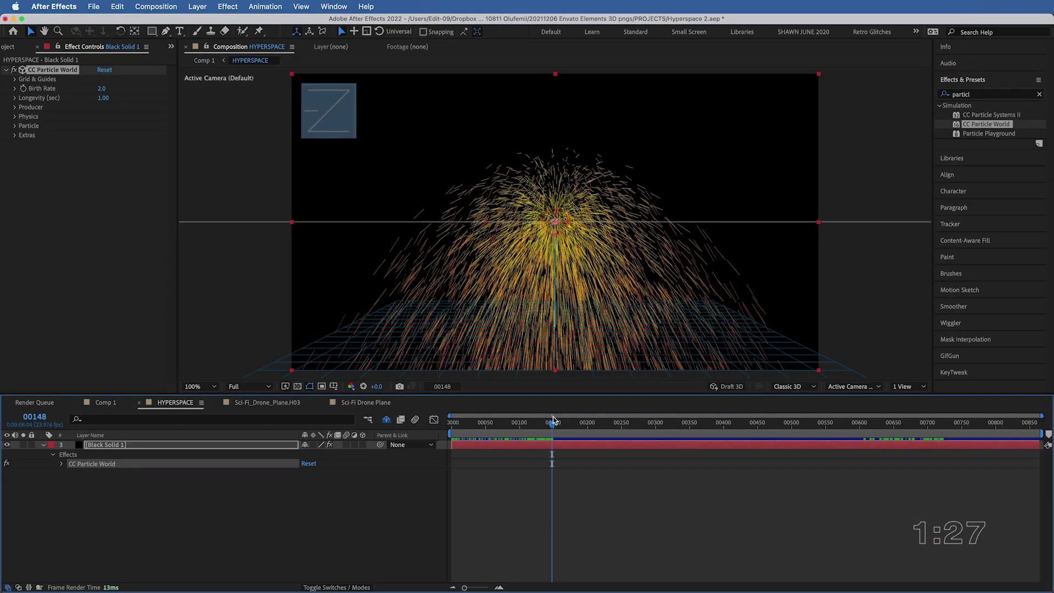
Set birth rate 16, longevity 2, Fractal Uni motion, velocity 2, gravity 0, and aim particles left
drag(102, 88, 131, 89)
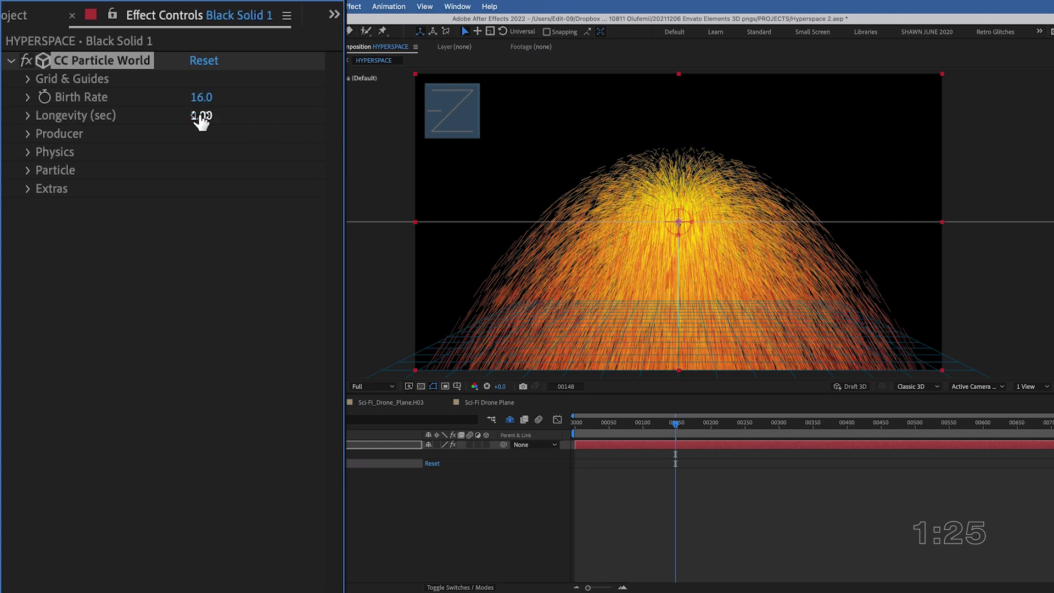
drag(201, 117, 276, 112)
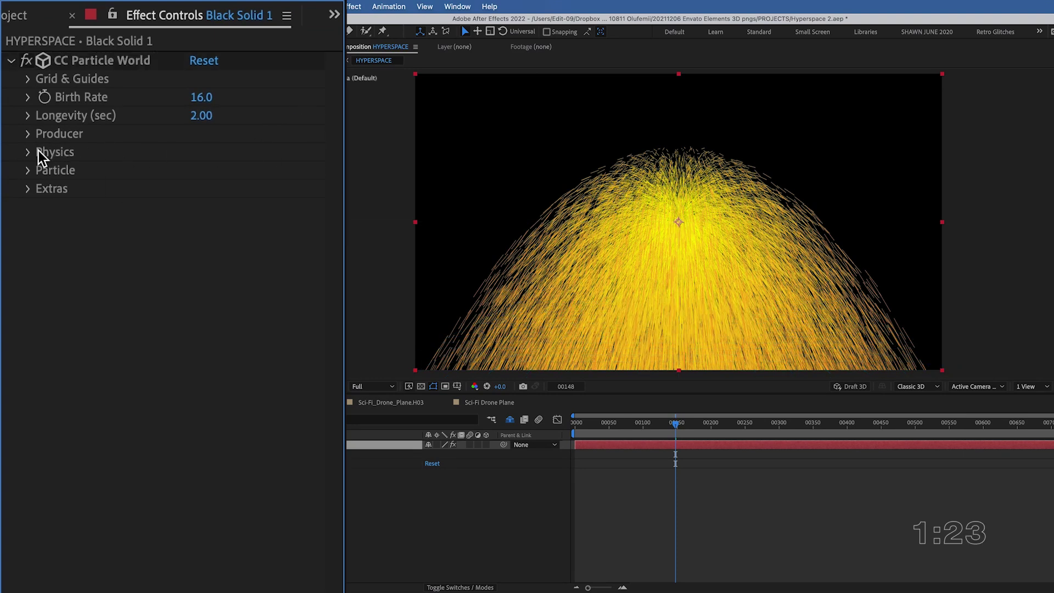
click(237, 174)
click(258, 470)
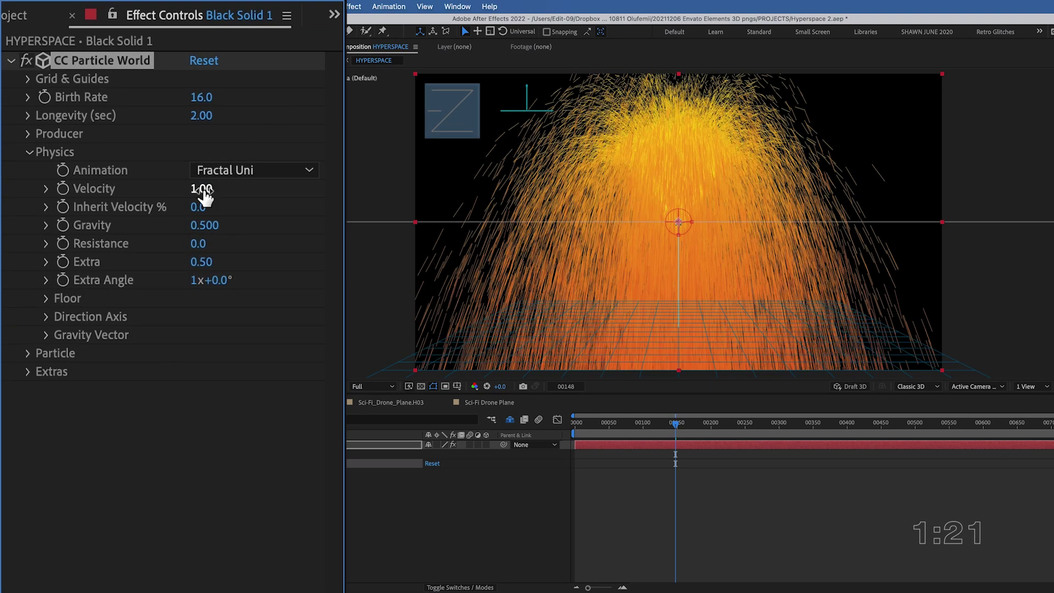
drag(203, 190, 316, 194)
drag(204, 225, 193, 251)
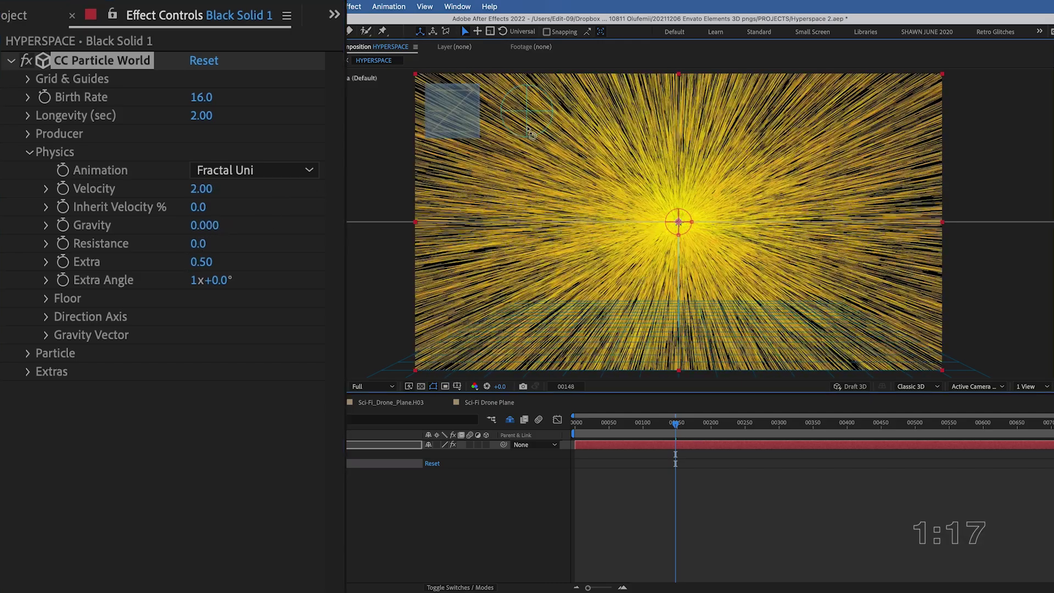
drag(528, 105, 511, 115)
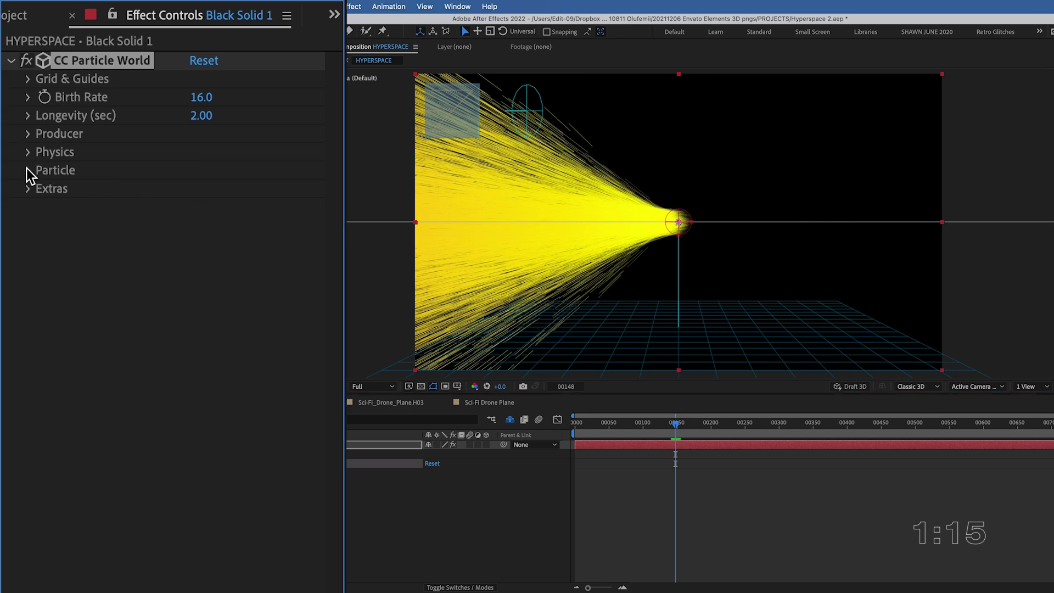
Render the particles as tiny Shaded Spheres with a shrunken birth size
click(29, 171)
click(268, 190)
click(271, 274)
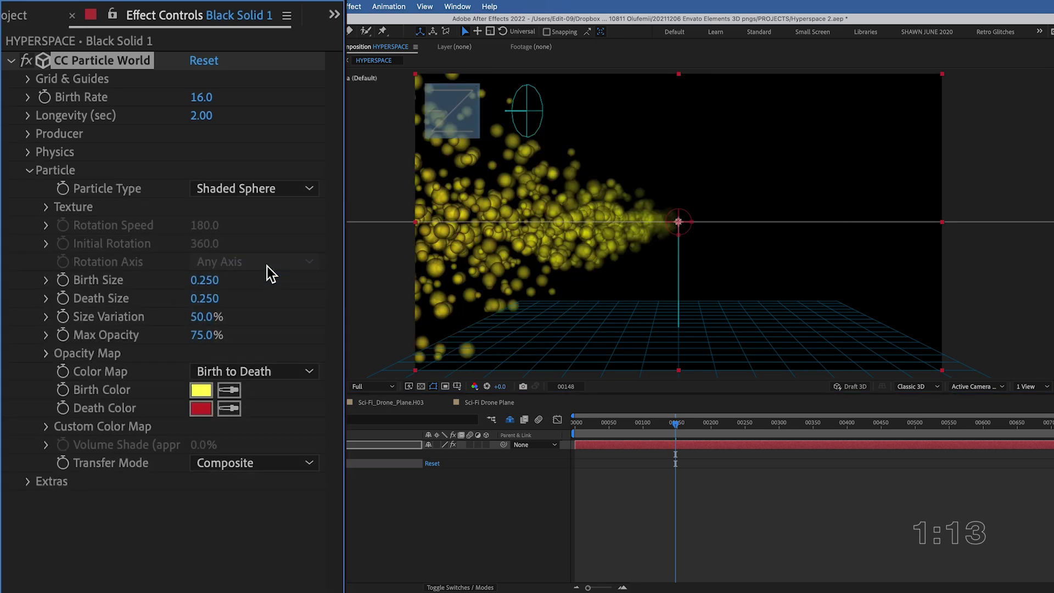
drag(205, 281, 188, 286)
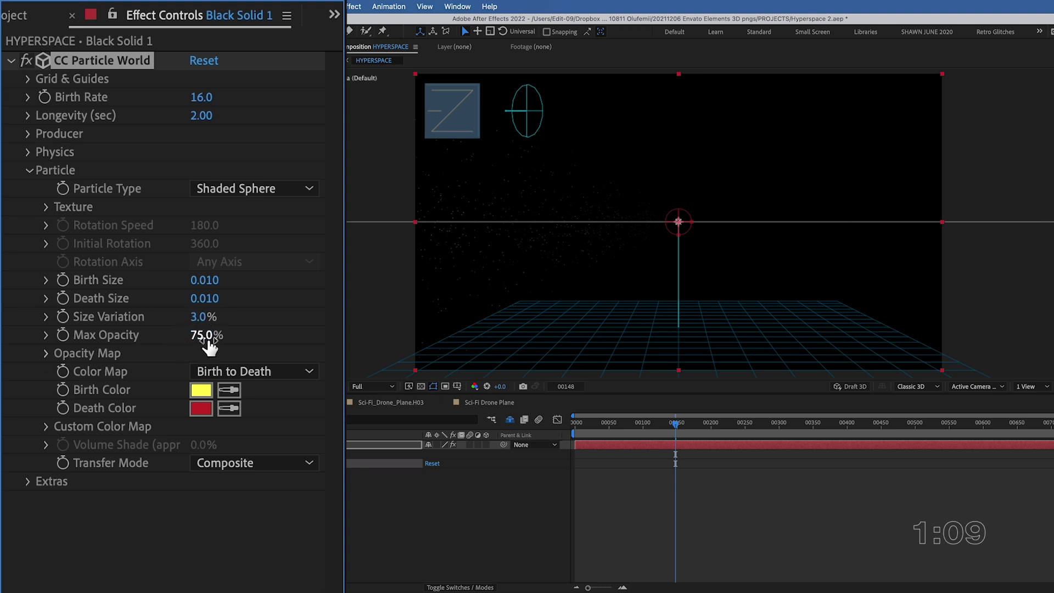
Set birth colour white and death colour grey C8C8C8, then drag the emitter right
click(201, 390)
click(357, 436)
click(555, 167)
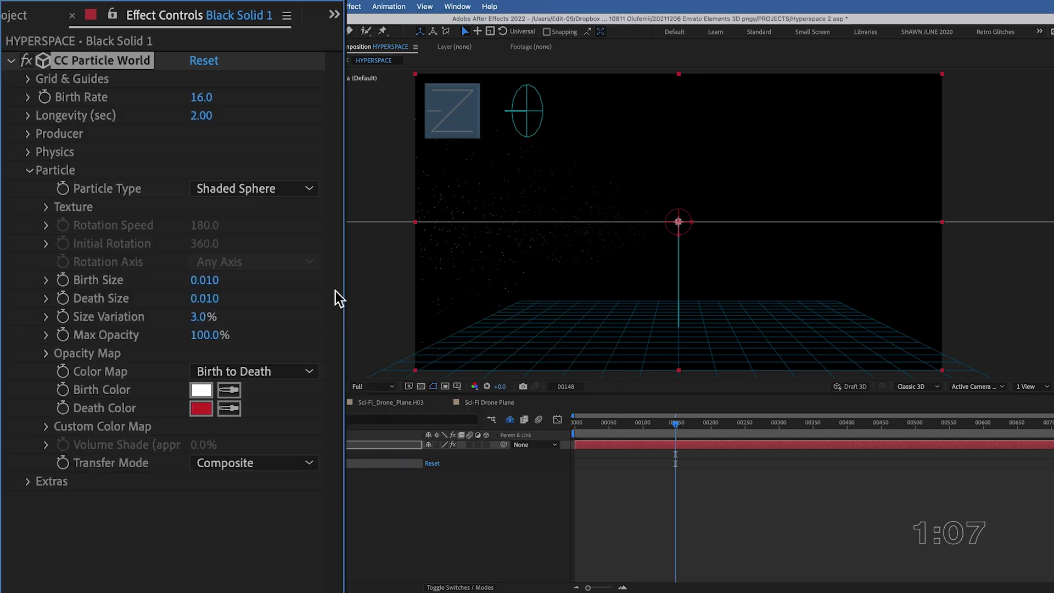
click(201, 409)
click(357, 436)
click(555, 166)
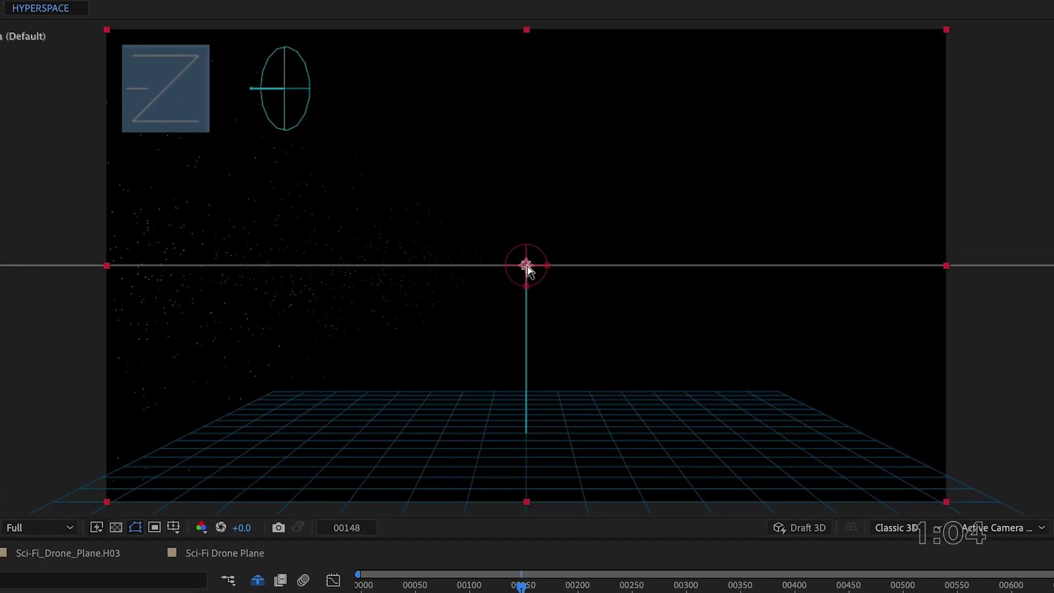
drag(527, 269, 1052, 261)
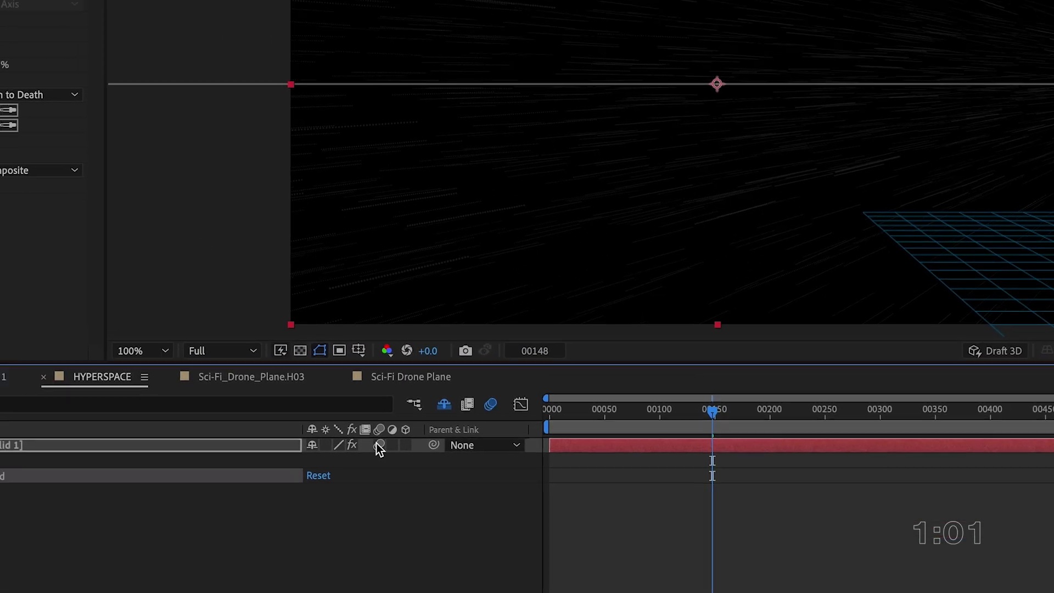
click(315, 2)
Add a camera and pre-compose all layers into a precomp named HYPERSPACE
mouse_move(315, 21)
click(585, 101)
click(604, 535)
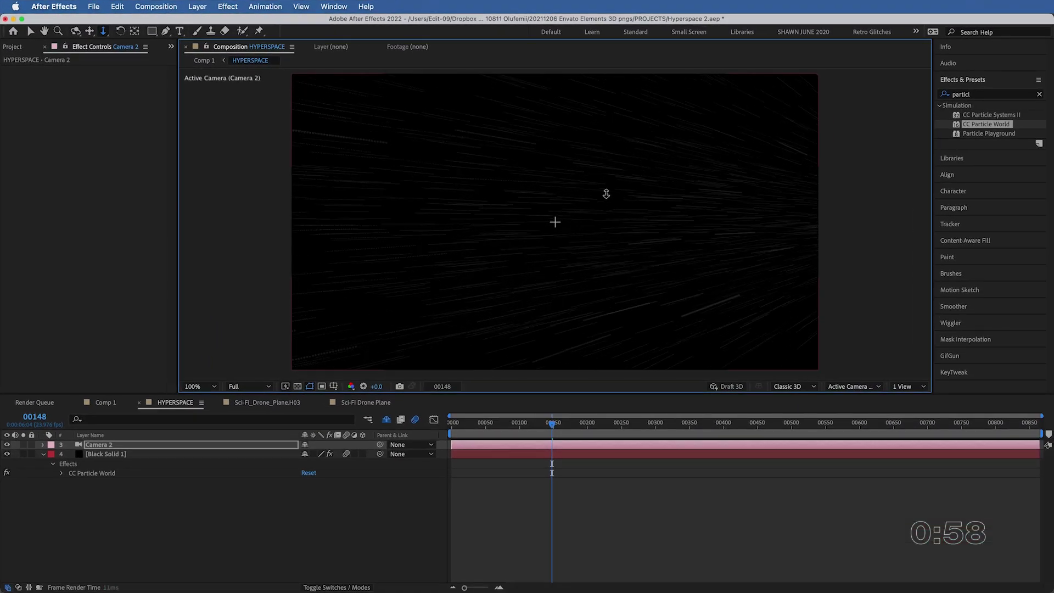
key(v)
key(super+a)
key(super+shift+c)
text(HY)
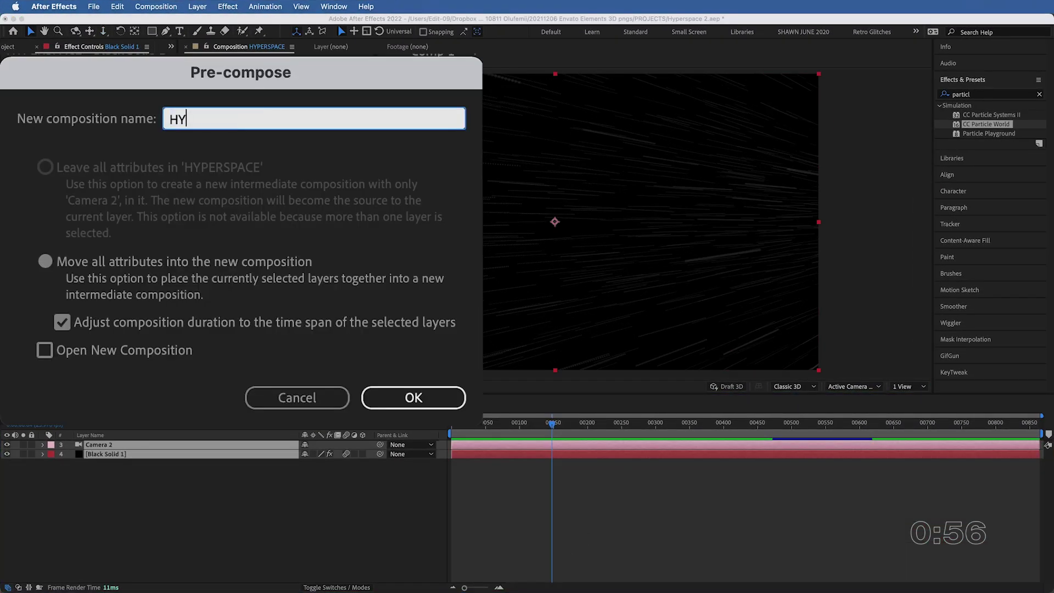
text(PERSPACE)
click(442, 406)
Enable time remapping on the HYPERSPACE layer and give it an Outer Glow style
right_click(557, 449)
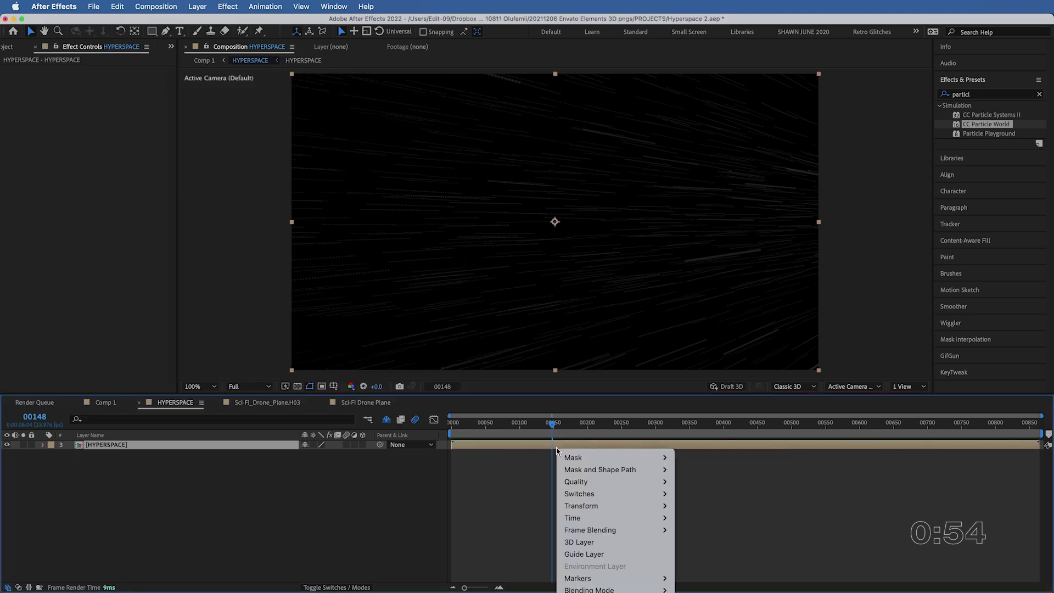
mouse_move(631, 517)
click(686, 519)
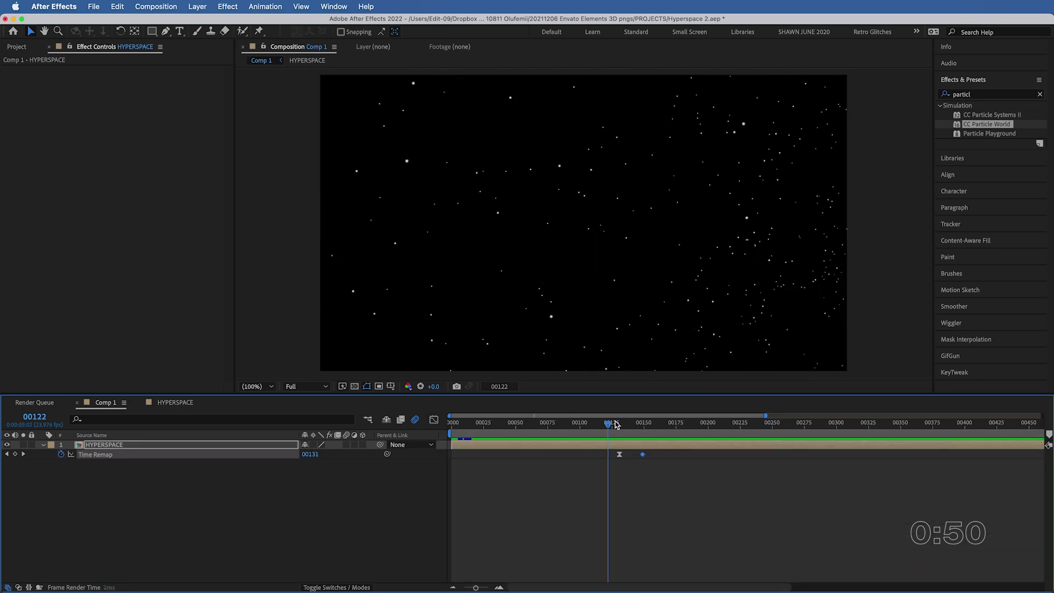
click(197, 6)
mouse_move(209, 294)
click(332, 361)
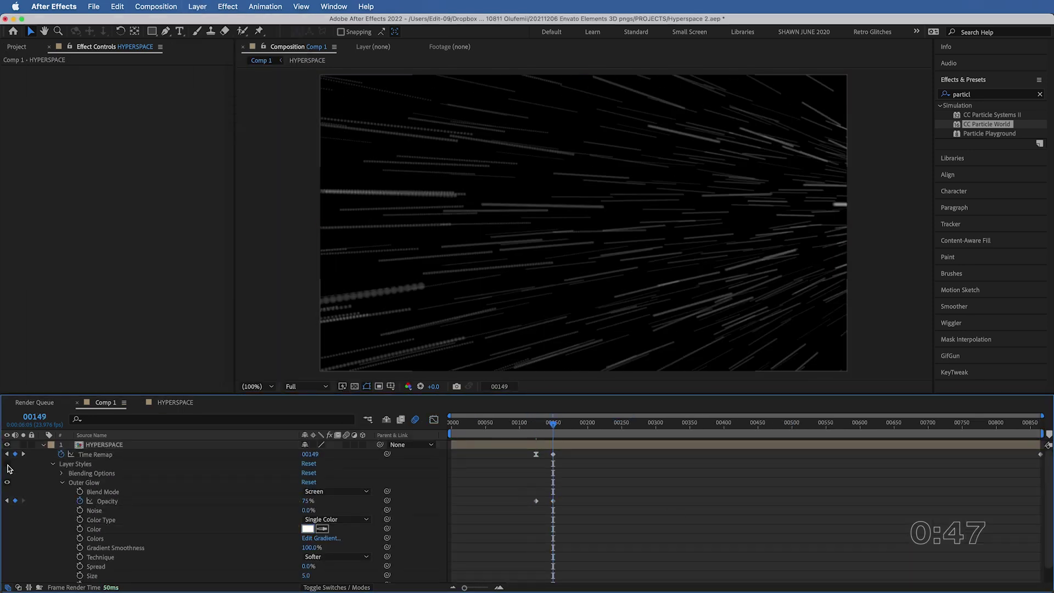
Apply Brightness & Contrast to HYPERSPACE and add the drone ship to Comp 1
click(101, 557)
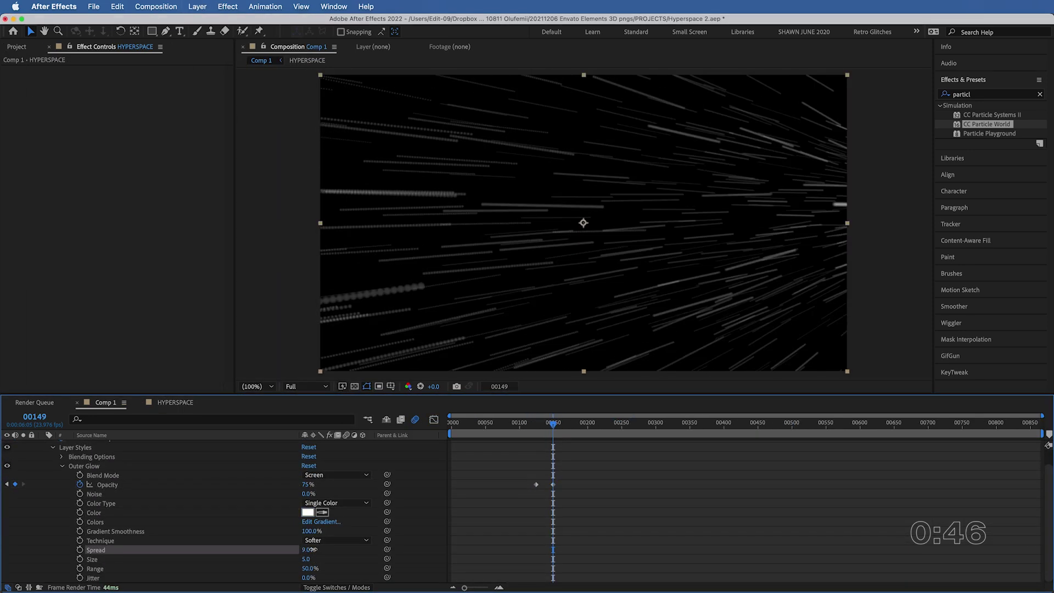
click(227, 6)
mouse_move(291, 137)
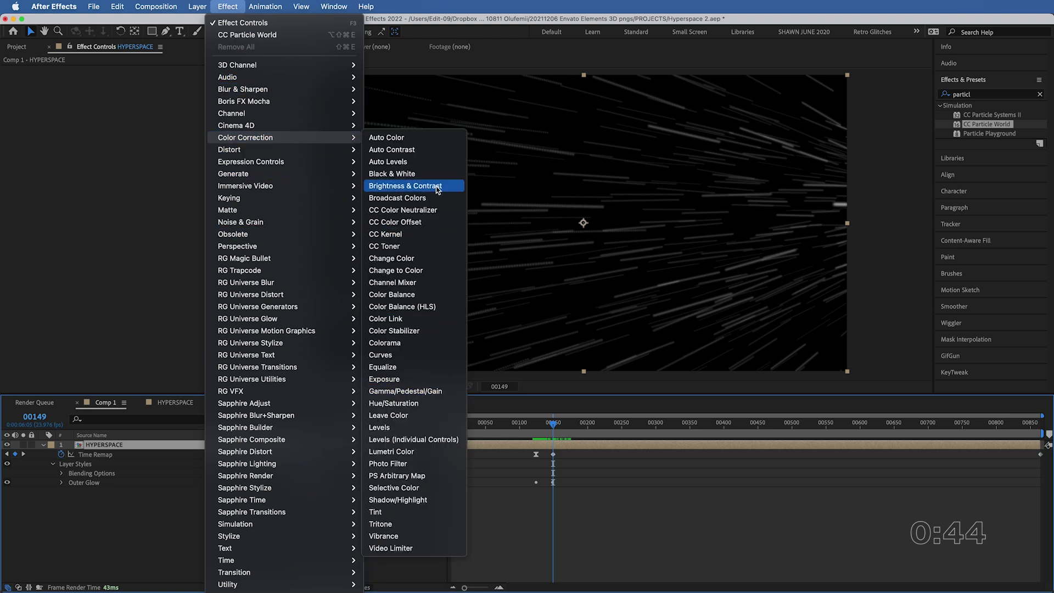
click(437, 189)
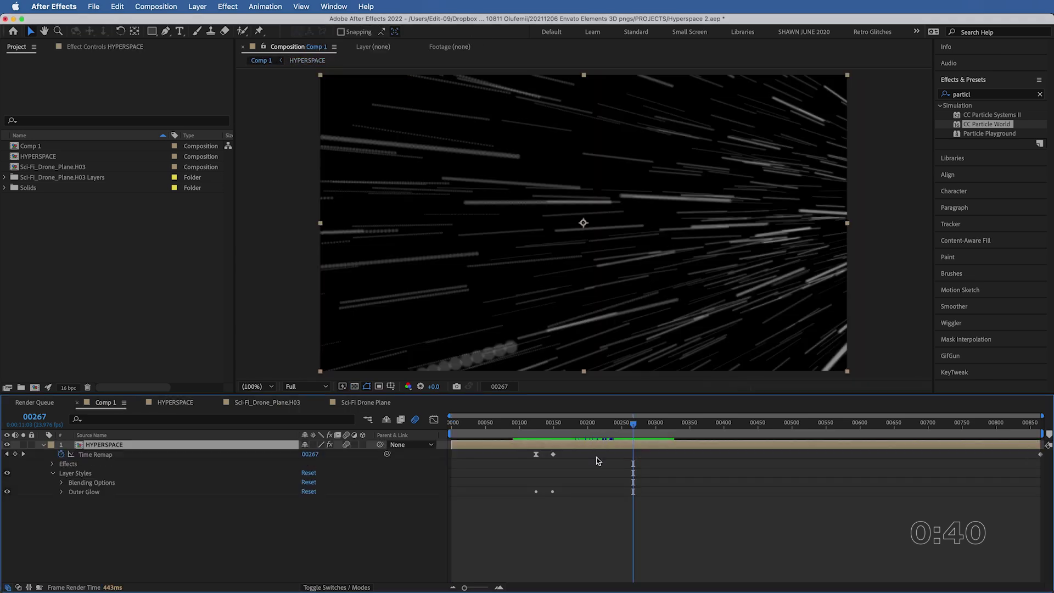
drag(53, 167, 576, 193)
Add two Slider Controls to the ship, named Position and Rotation
key(comma)
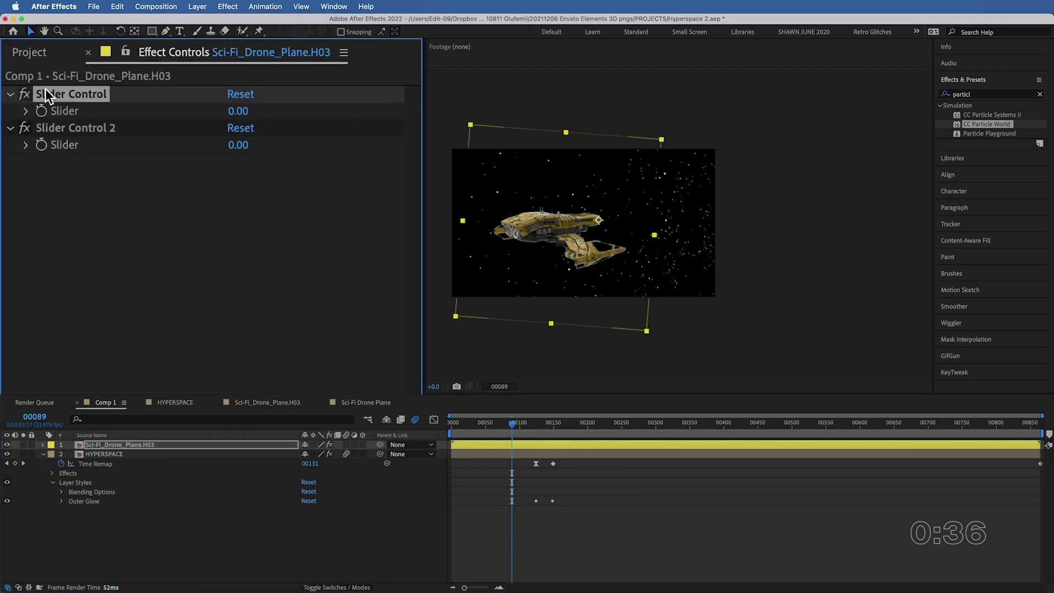
text(Position)
key(Return)
click(75, 127)
key(Return)
text(Rotation)
key(Return)
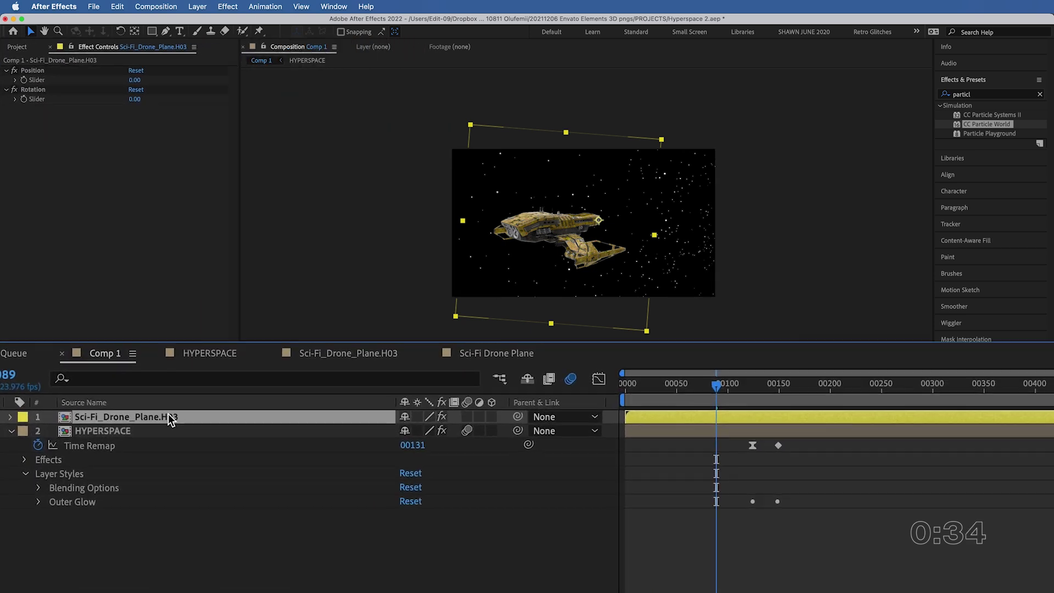
Add wiggle(4,1) expressions to Position and Rotation, linking their amounts to the matching sliders
key(p)
key(shift+r)
alt+click(52, 431)
text(wiggle(4,1)
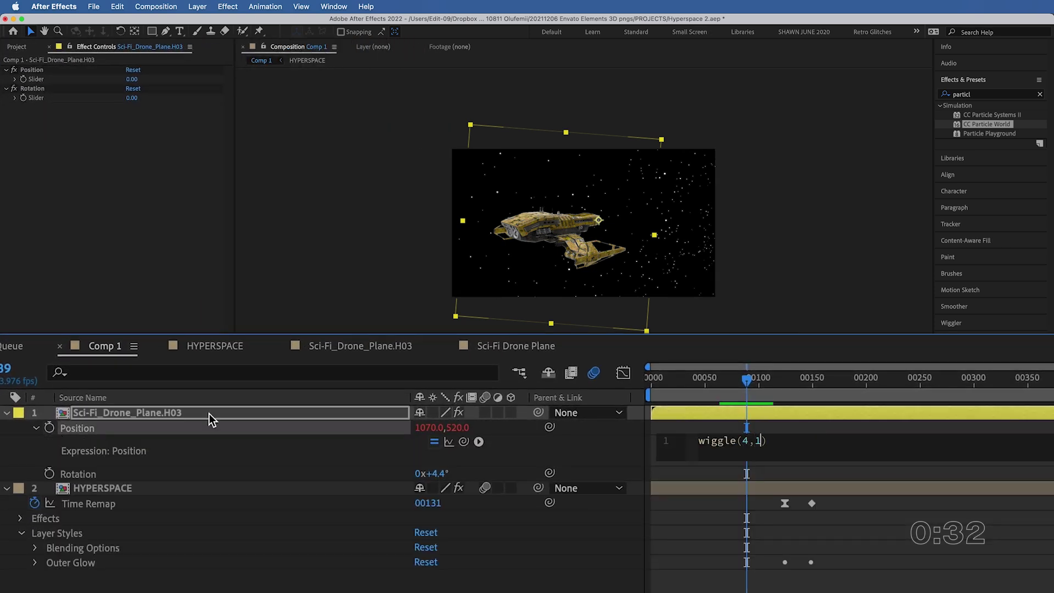
key(ctrl+a)
key(ctrl+c)
alt+click(49, 473)
key(ctrl+v)
double_click(758, 440)
drag(464, 441, 36, 79)
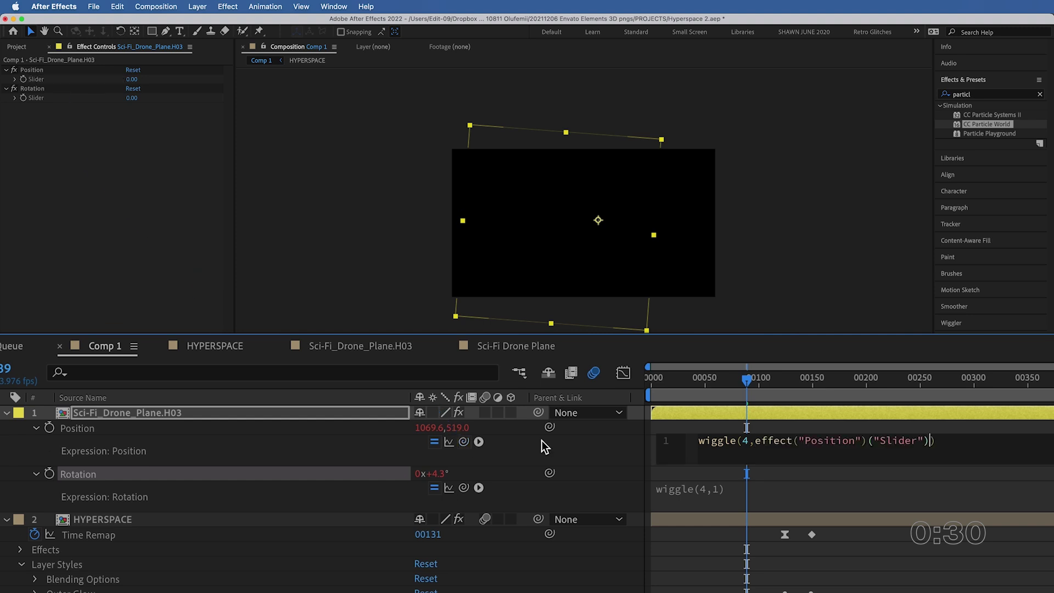
double_click(715, 489)
drag(464, 487, 36, 98)
Set the Position slider to 7 and the Rotation slider to 4
key(e)
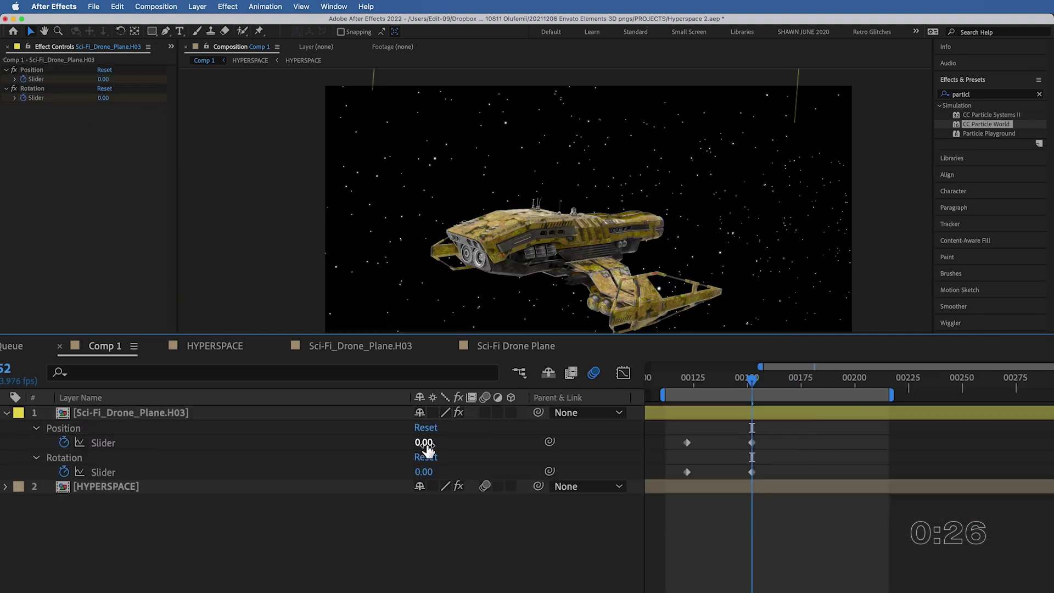
click(425, 443)
text(7)
key(Return)
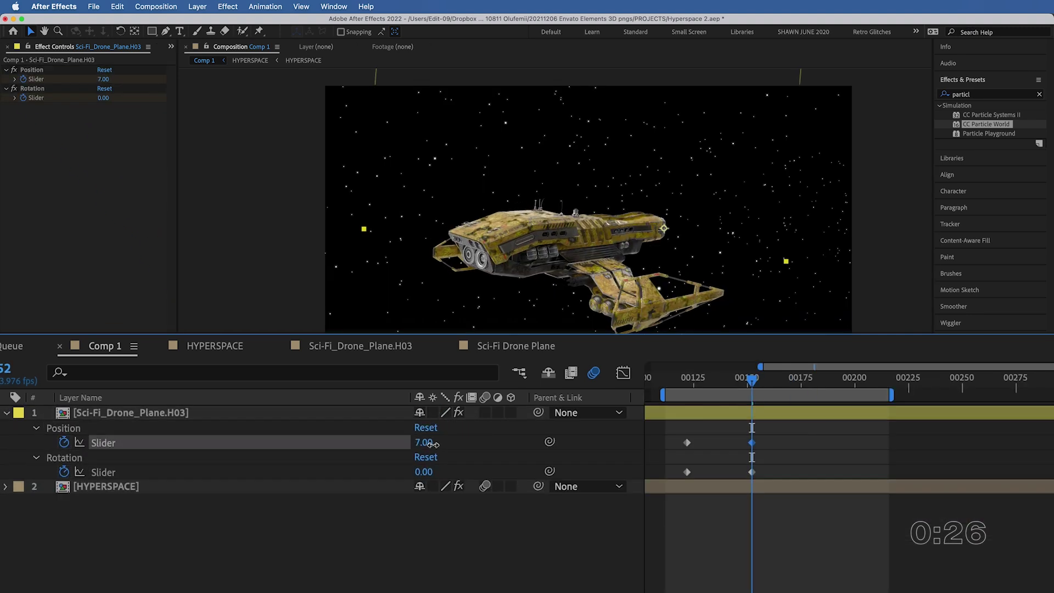
click(426, 472)
text(4)
key(Return)
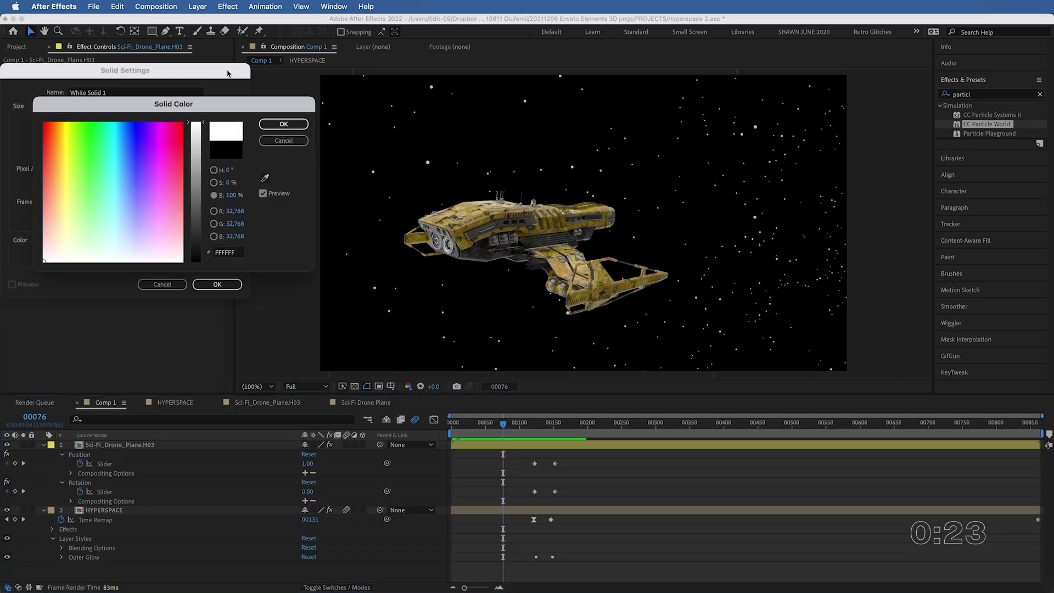
Add a white solid masked over both engines and parent it to the ship
key(Return)
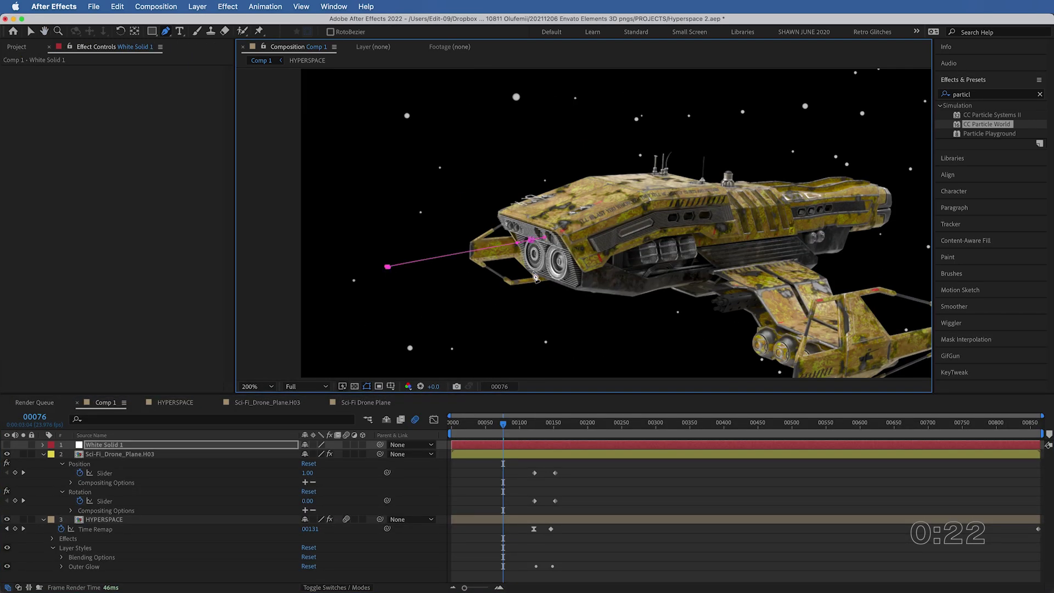
key(super+d)
drag(532, 269, 556, 277)
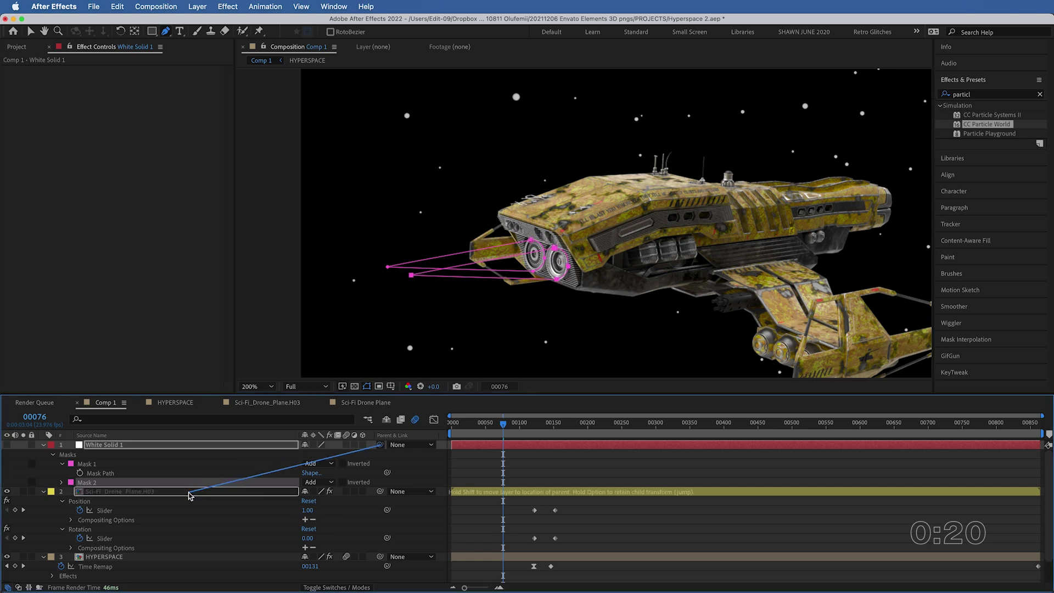
drag(189, 495, 189, 494)
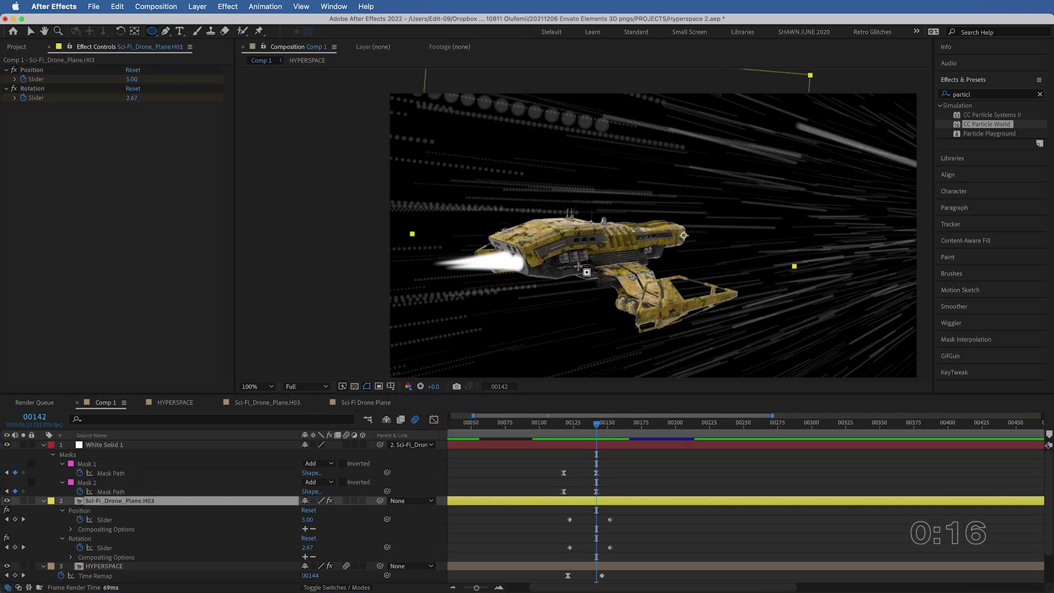
Apply Levels to the ship and keyframe a lowered Input Black
click(228, 6)
mouse_move(246, 138)
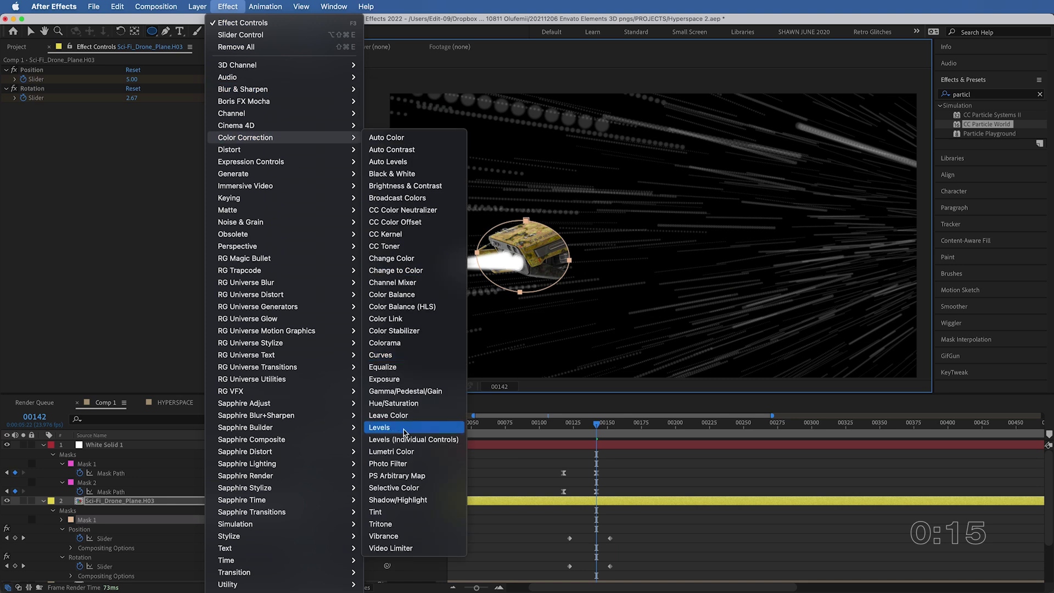
click(404, 427)
drag(137, 193, 115, 194)
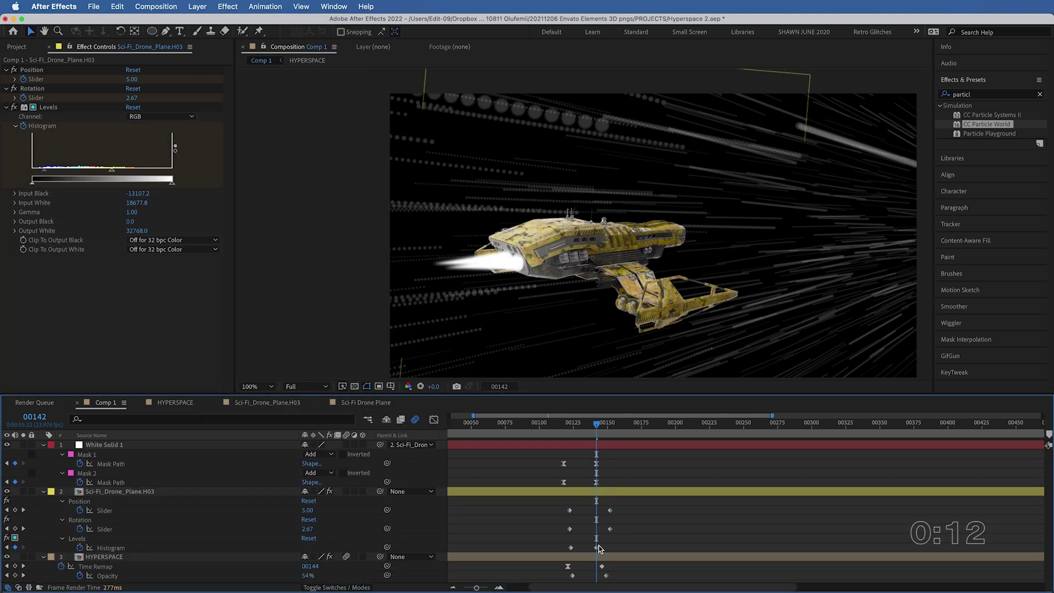
right_click(563, 547)
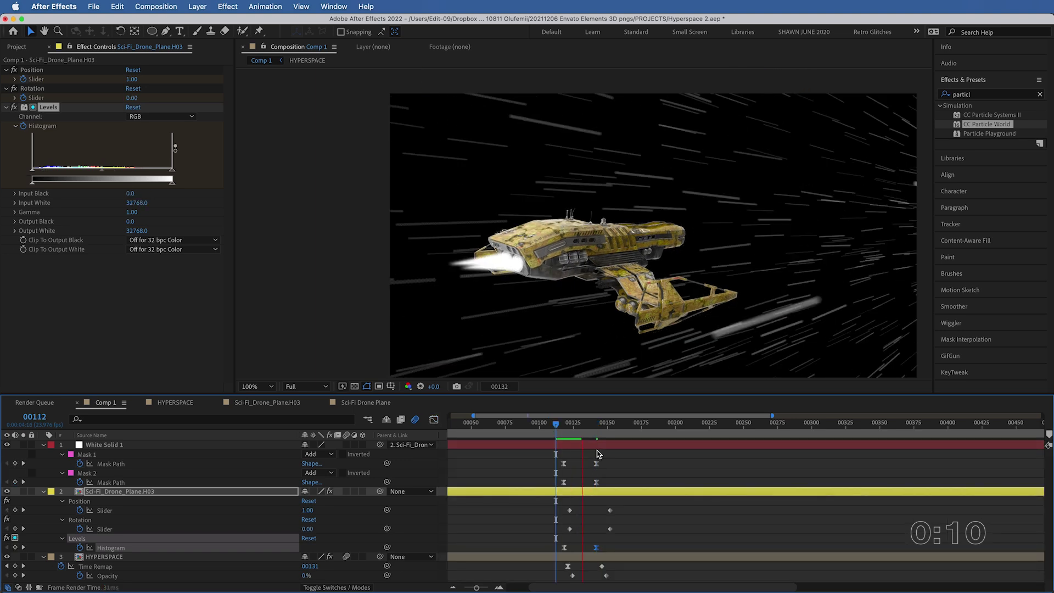
mouse_move(558, 431)
mouse_down()
mouse_move(600, 430)
mouse_move(555, 431)
mouse_up()
Apply Curves to the ship and set the Sparks 1 particles' motion to Fractal Uni
key(super+v)
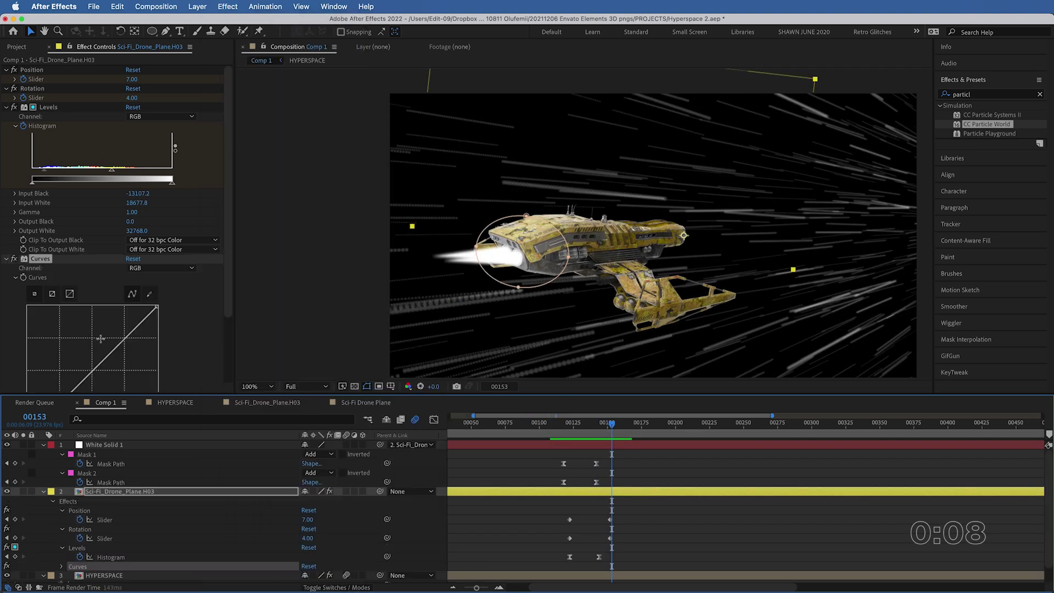
key(u)
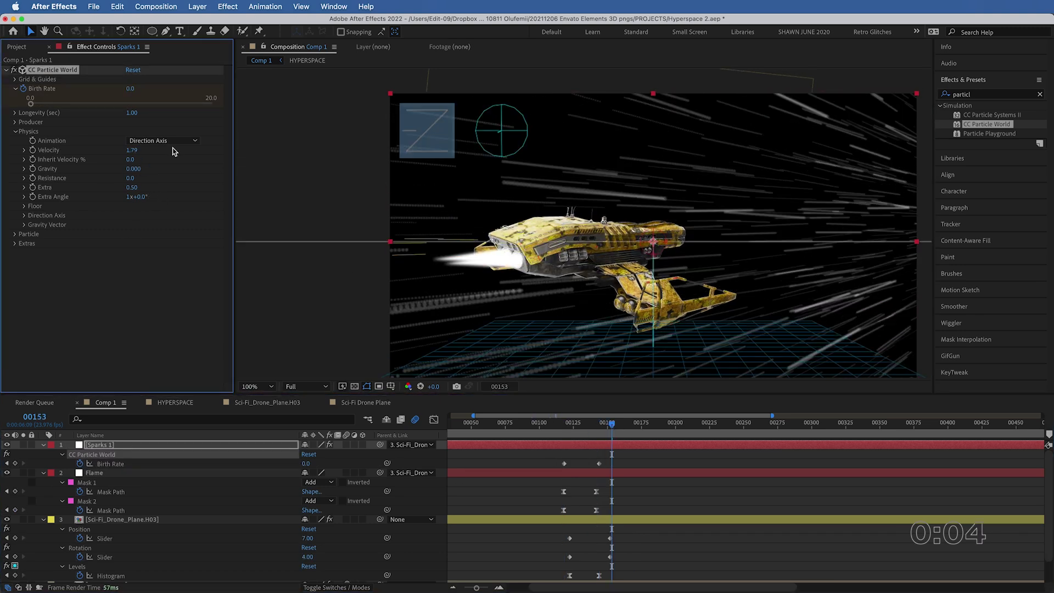
click(604, 427)
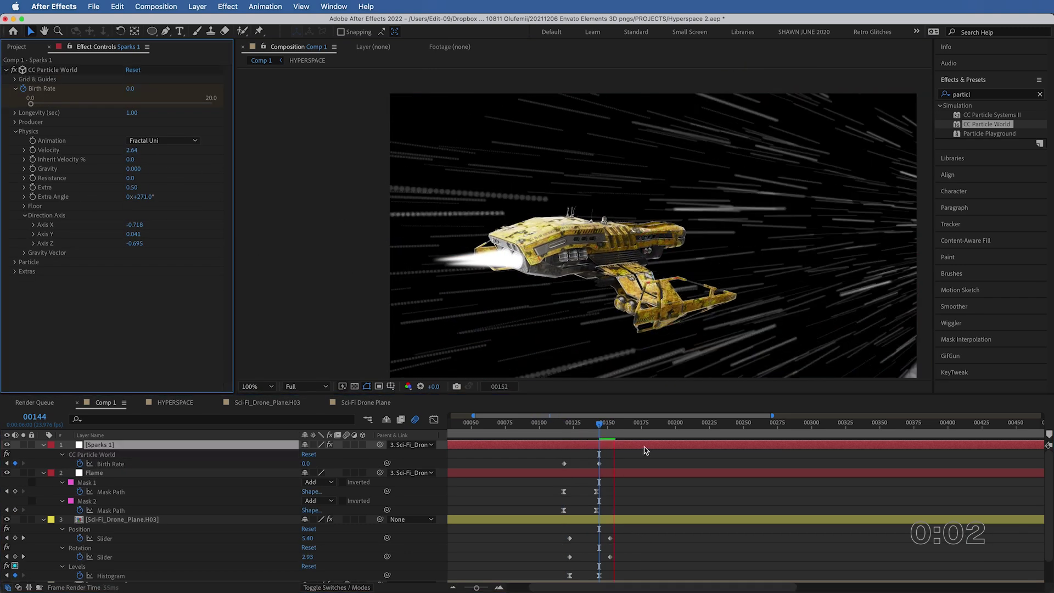